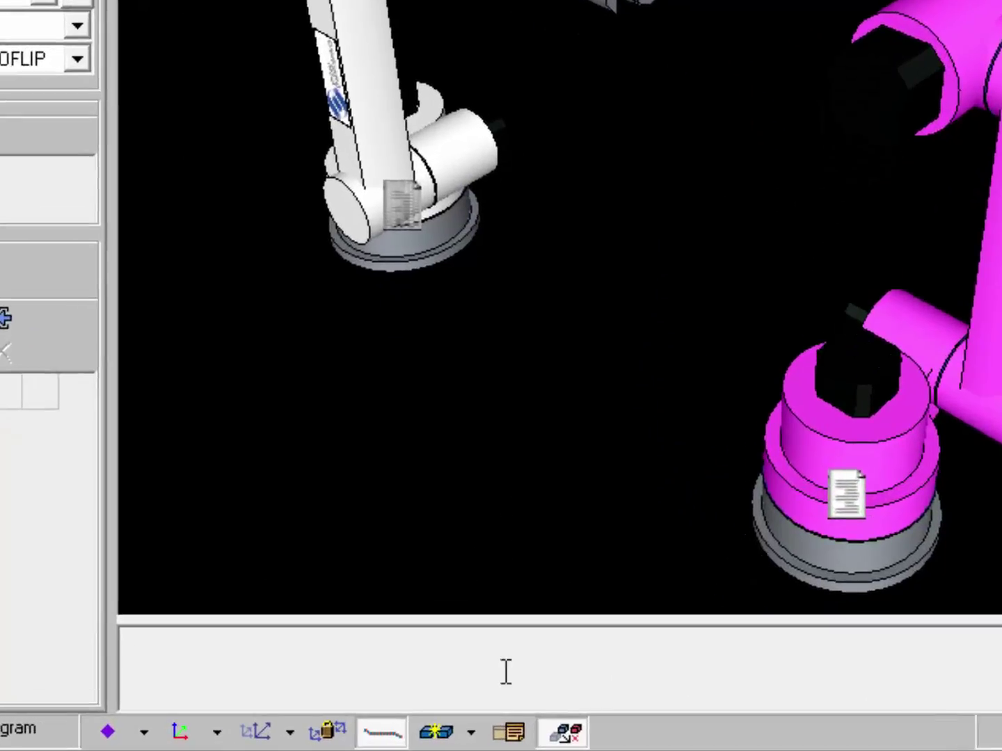
# Step: Turn on collision detection and define Articulated Robot as the component for the default collision test
pyautogui.click(435, 732)
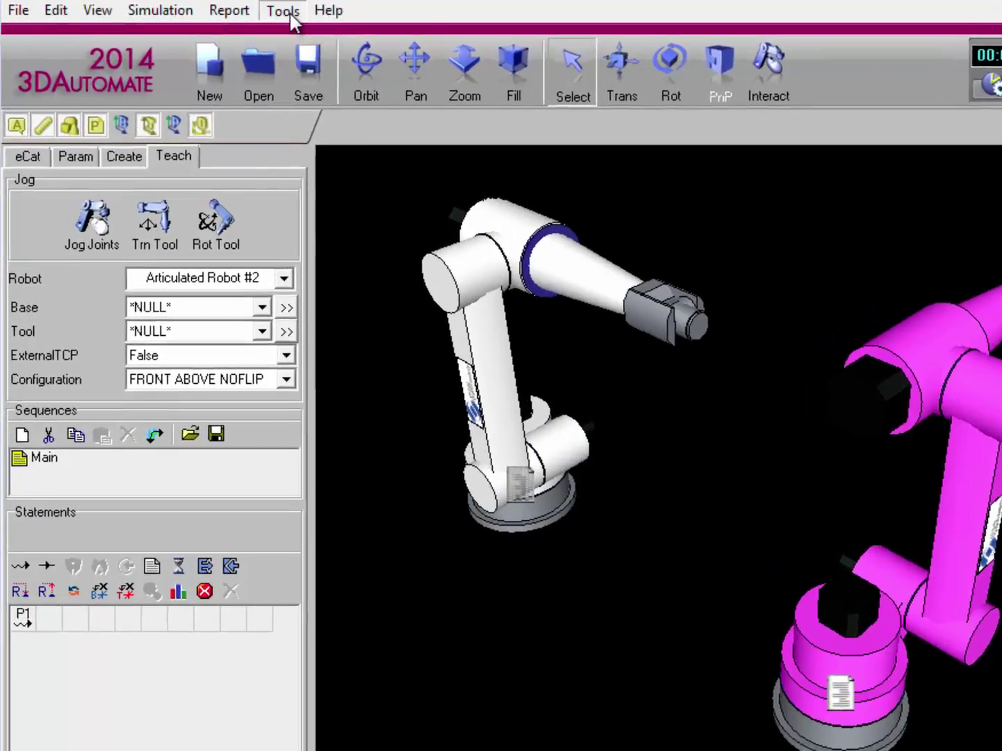
pyautogui.click(285, 13)
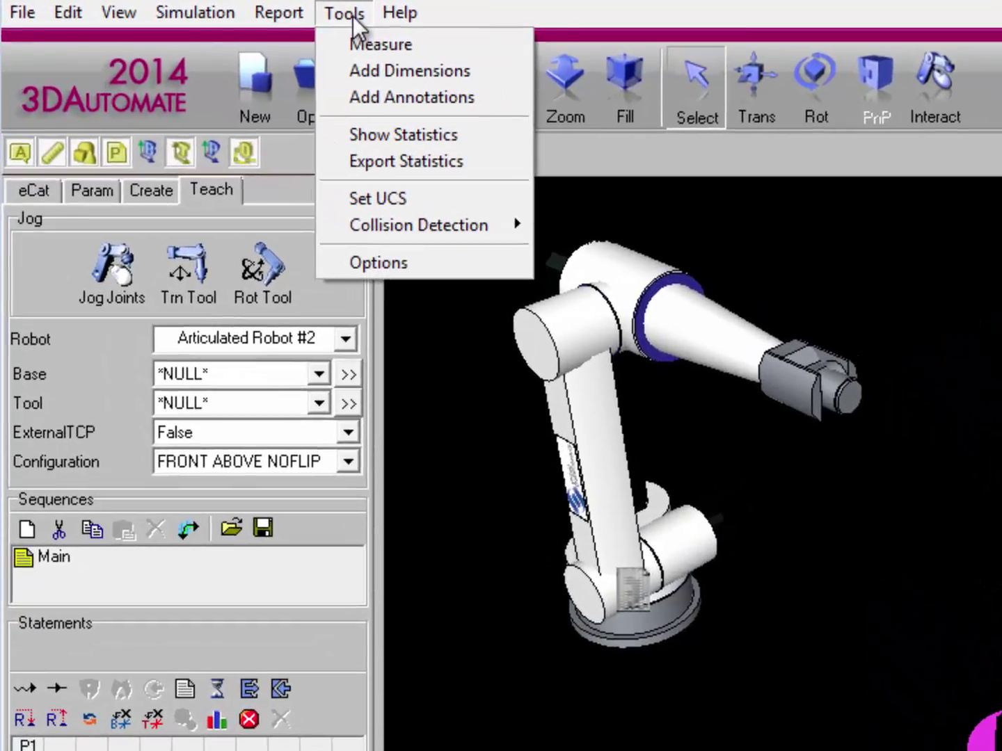
pyautogui.moveTo(325, 216)
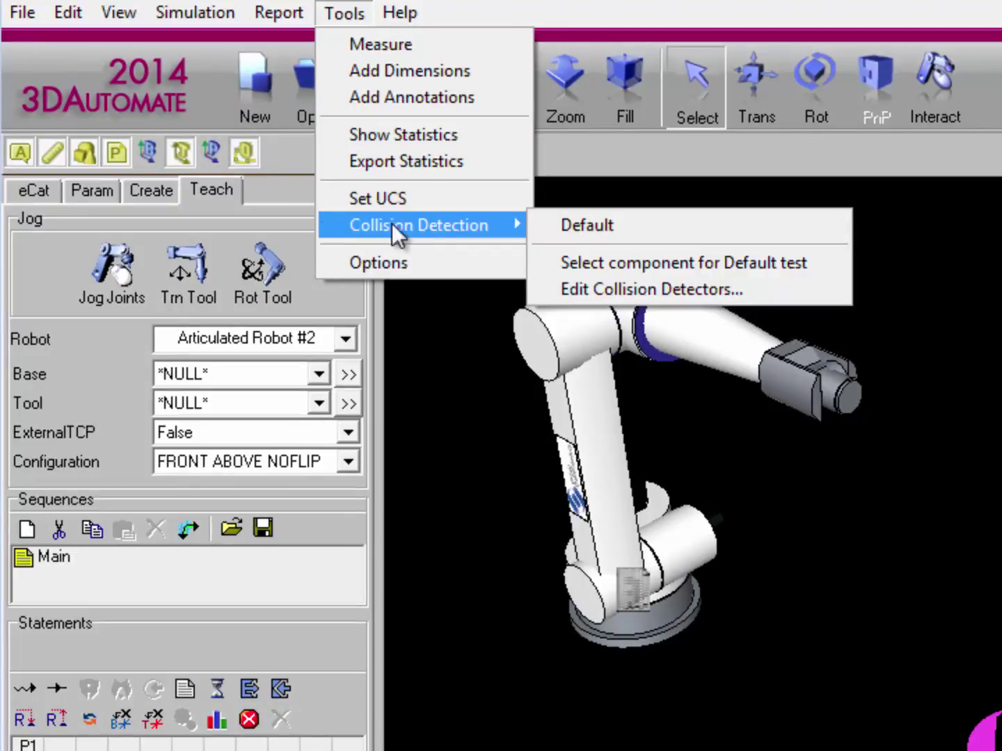
pyautogui.click(815, 262)
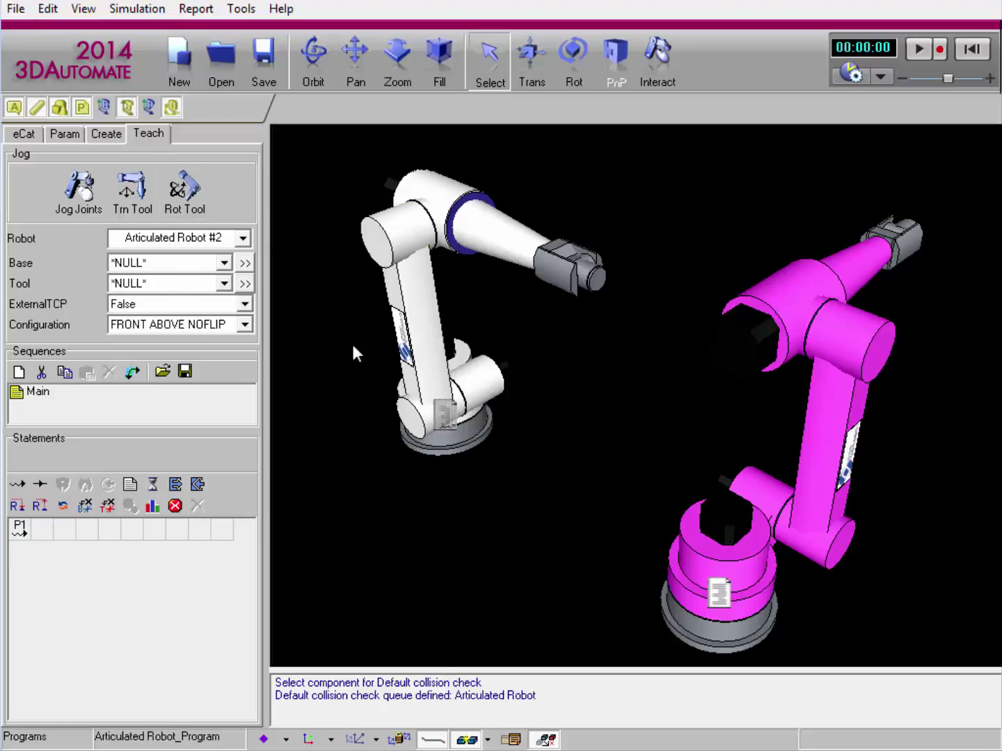
# Step: Translate the tool of Articulated Robot into the magenta robot and back out to test the default collision check
pyautogui.click(441, 423)
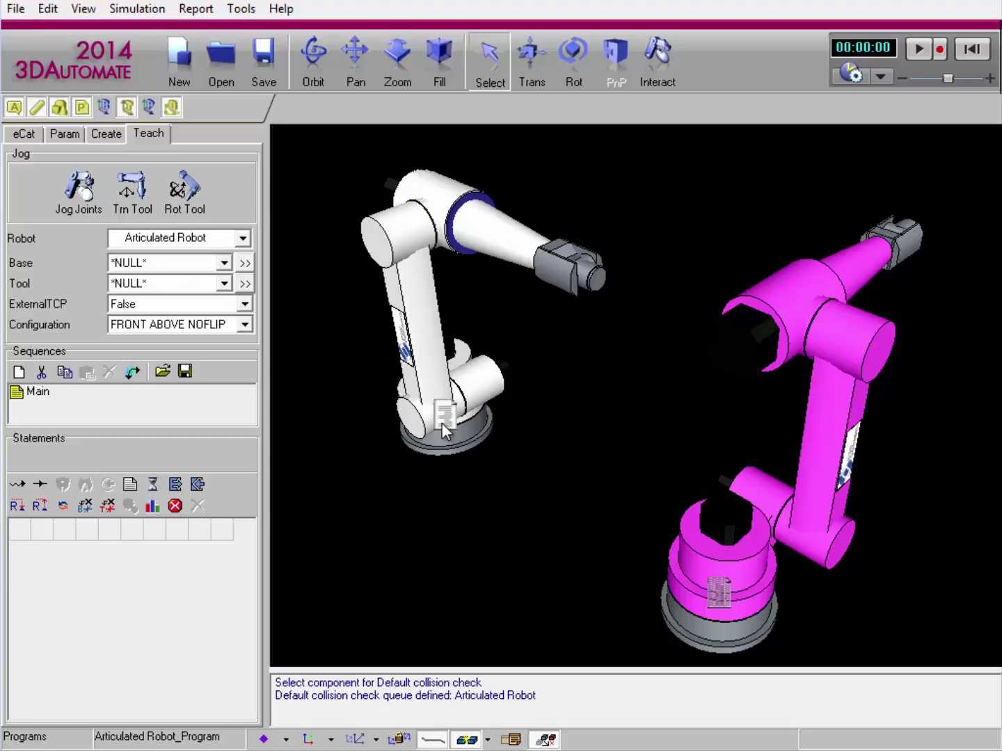
pyautogui.click(122, 183)
pyautogui.moveTo(549, 357); pyautogui.dragTo(703, 447)
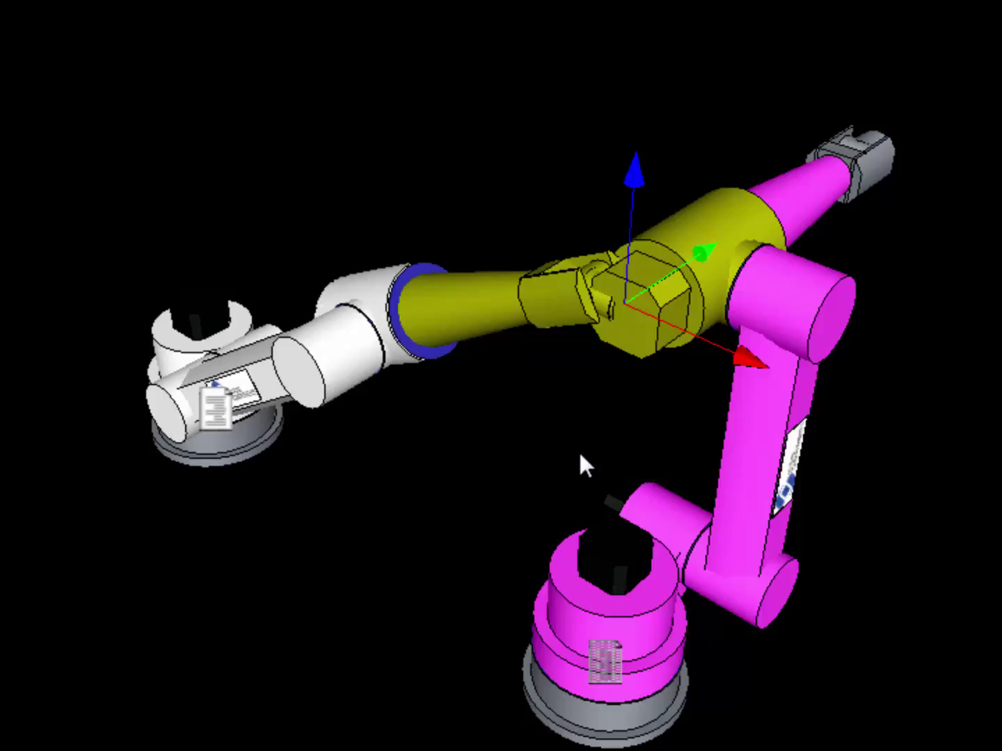
pyautogui.moveTo(579, 457); pyautogui.dragTo(446, 398)
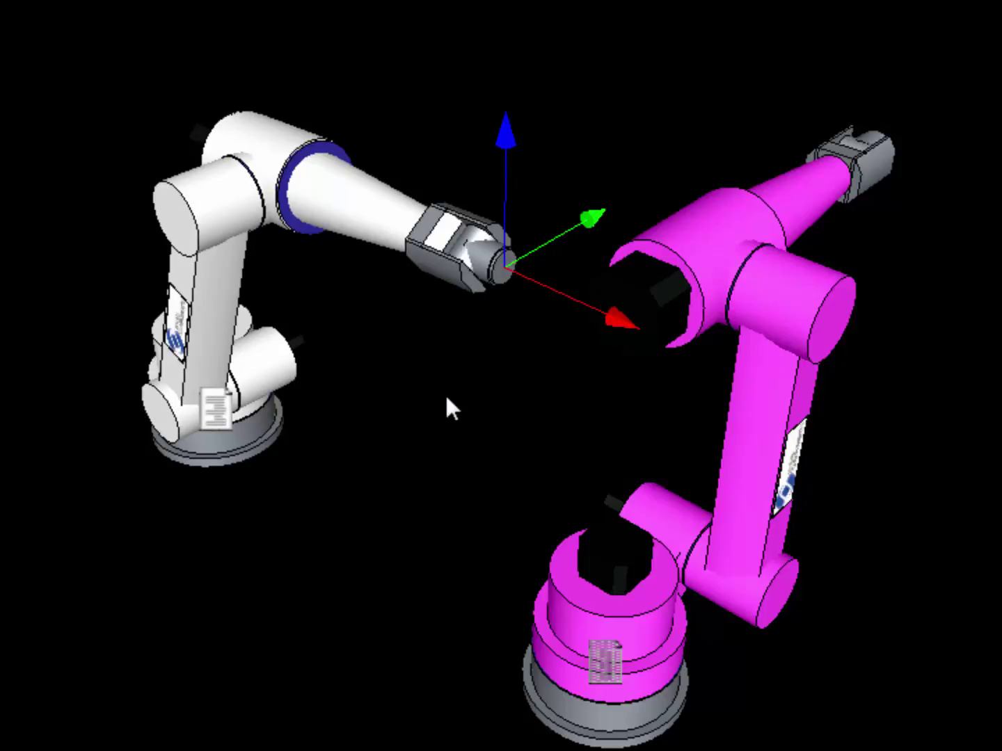
# Step: Check position P1 of Articulated Robot #2, and run the simulation from its reset state to watch for collisions before resetting it
pyautogui.click(598, 668)
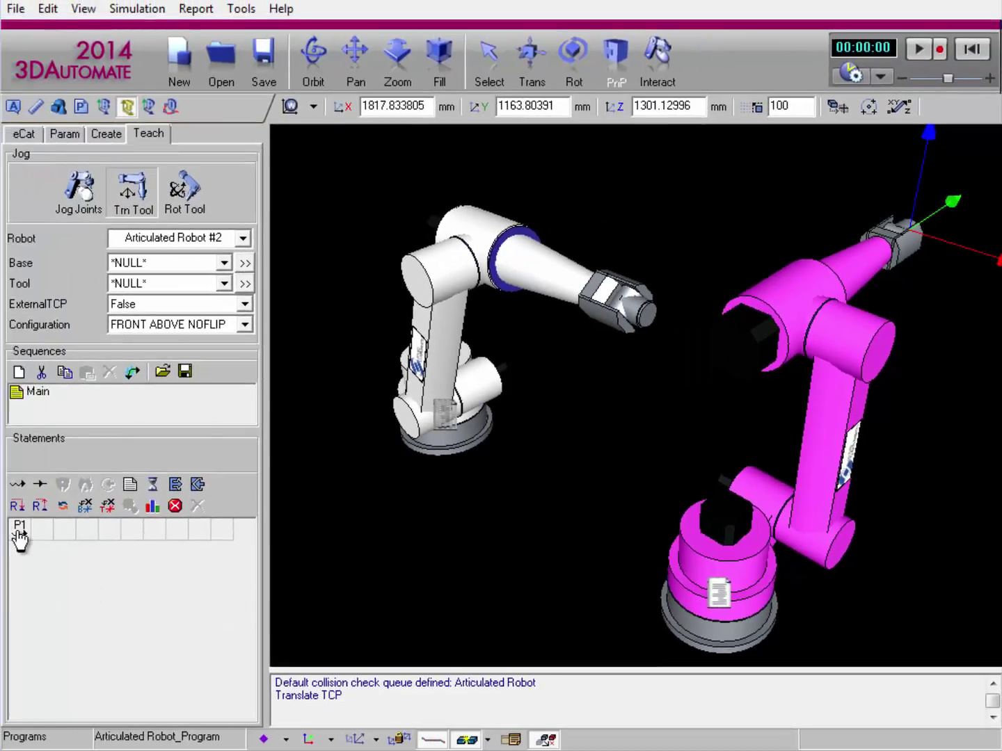
pyautogui.click(18, 532)
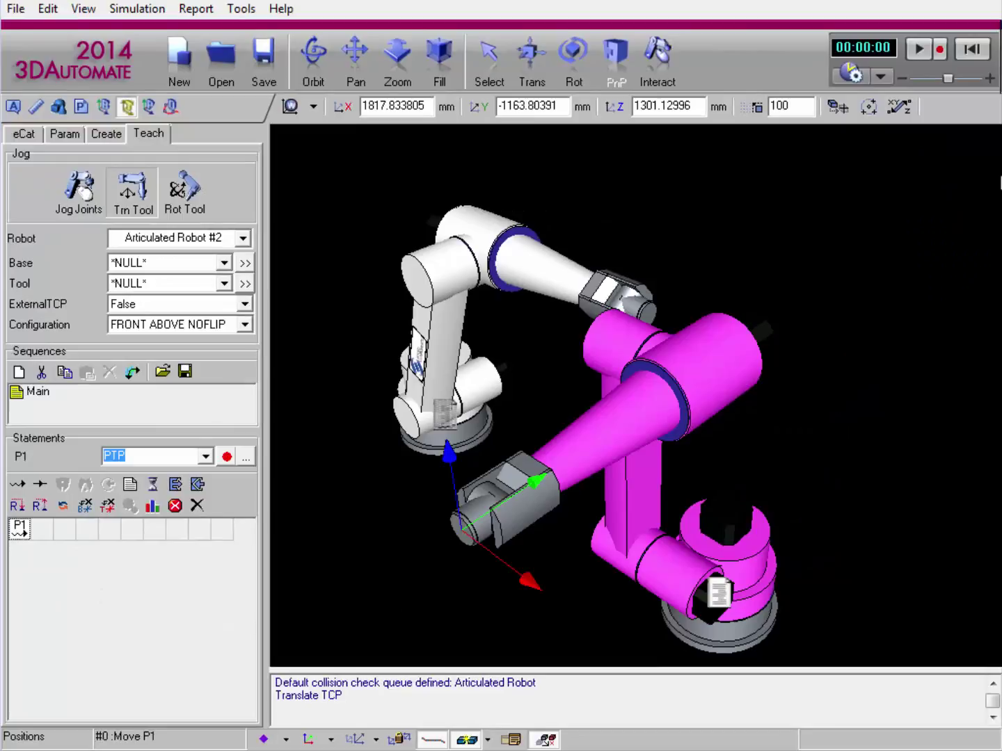
pyautogui.click(973, 49)
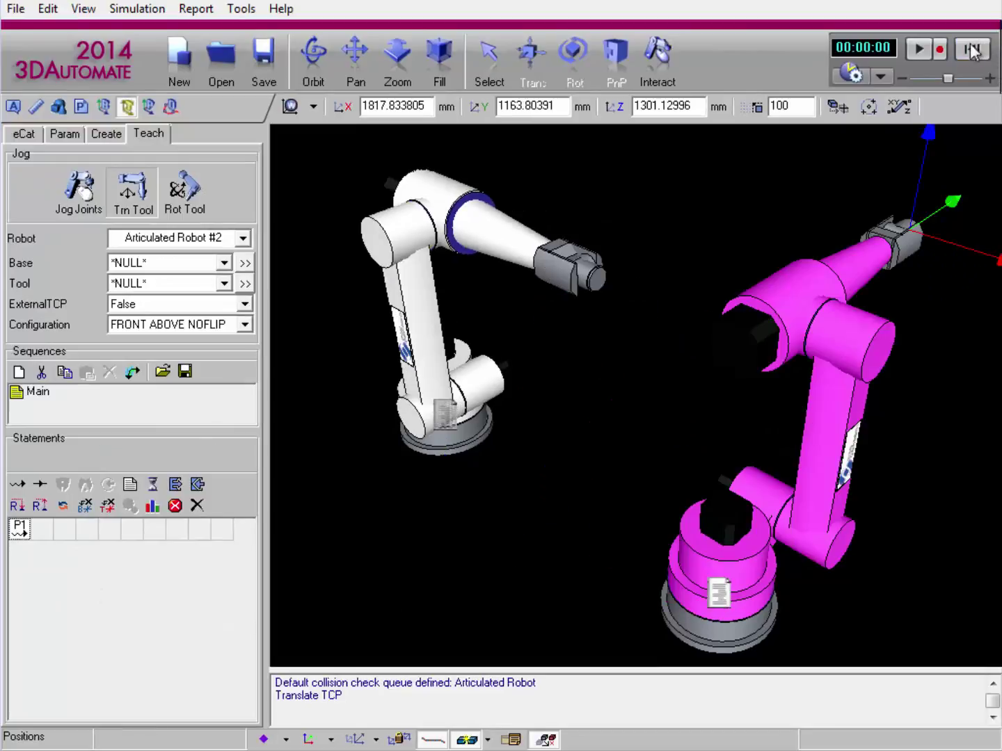
pyautogui.click(918, 50)
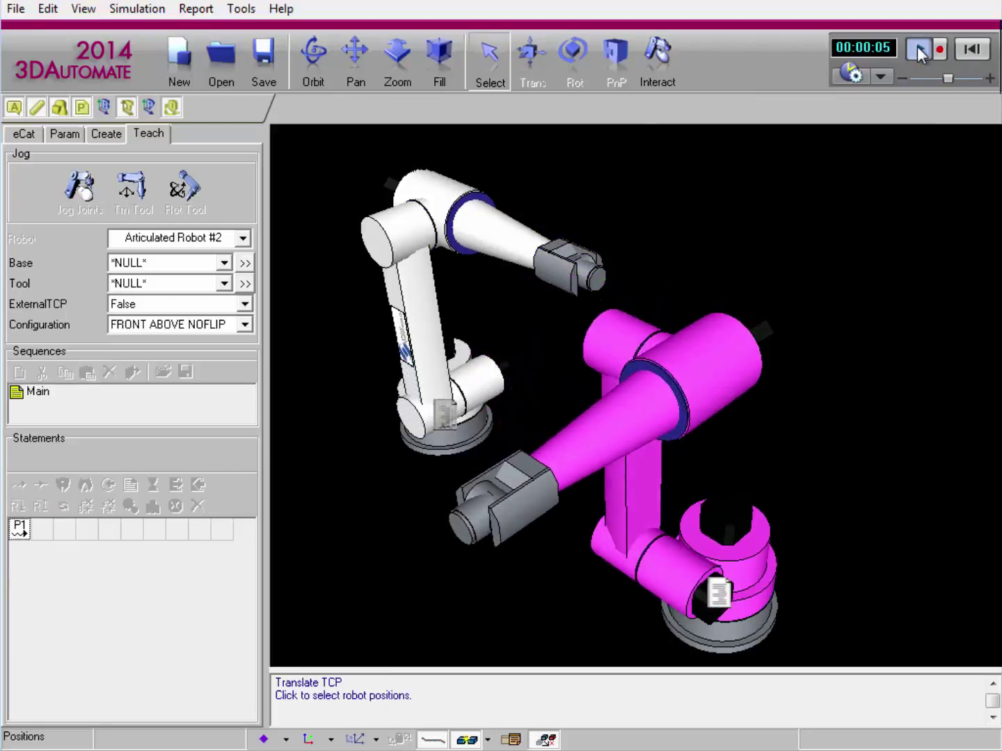
pyautogui.click(973, 48)
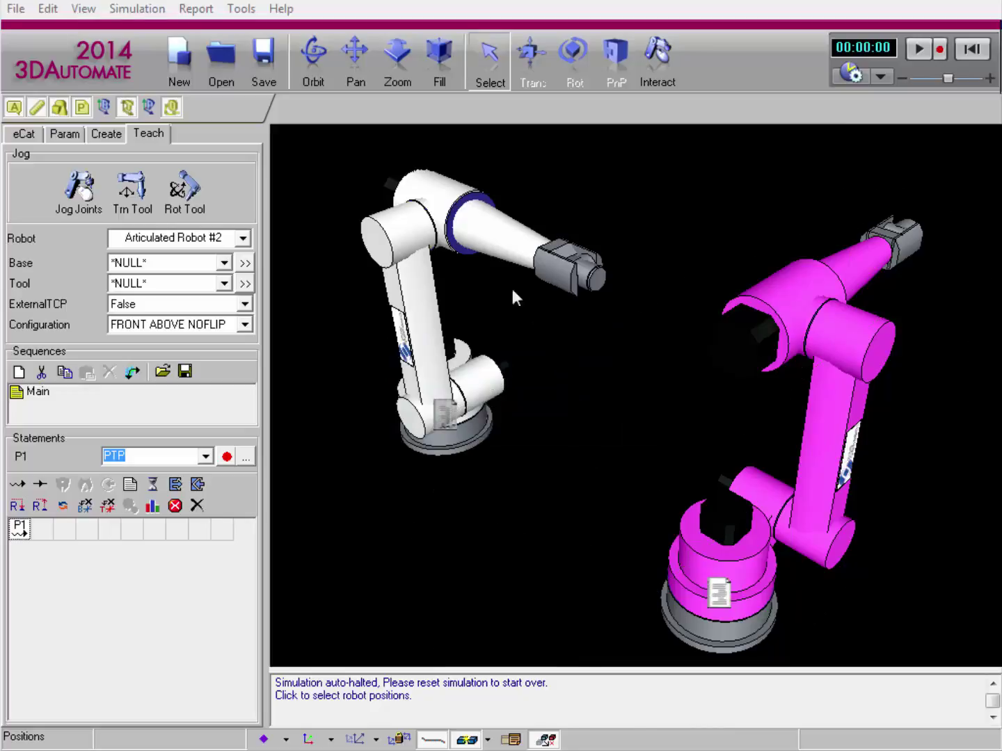
# Step: Create a new collision detector named StopRobots in the Collision Detector Editor
pyautogui.click(252, 10)
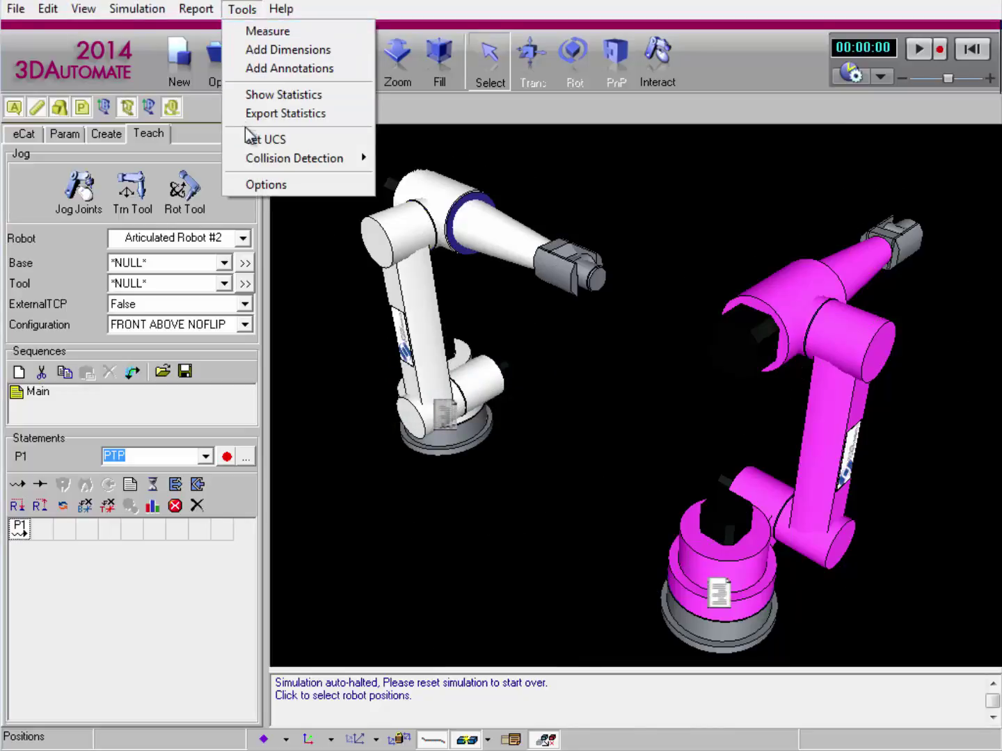
pyautogui.moveTo(248, 155)
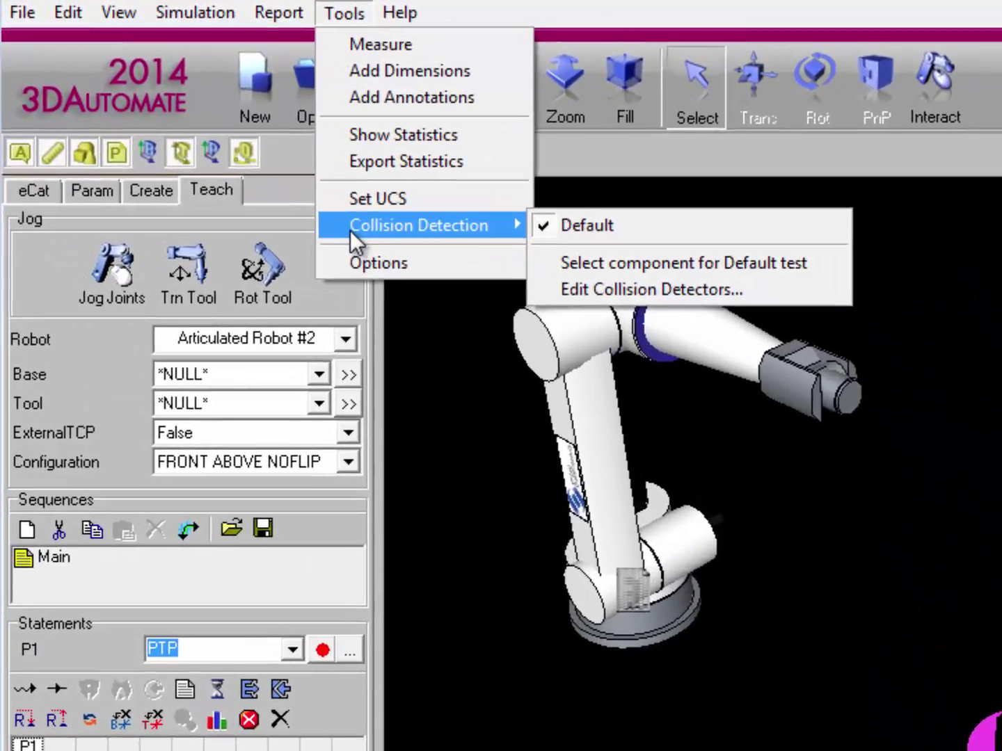
pyautogui.click(551, 290)
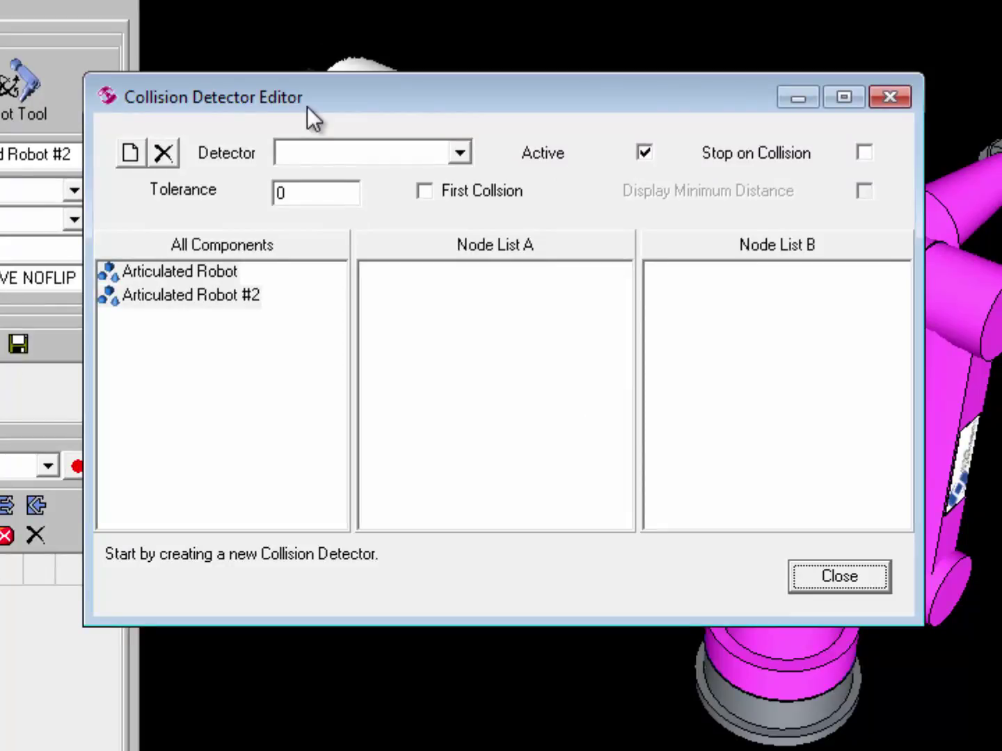
pyautogui.click(133, 154)
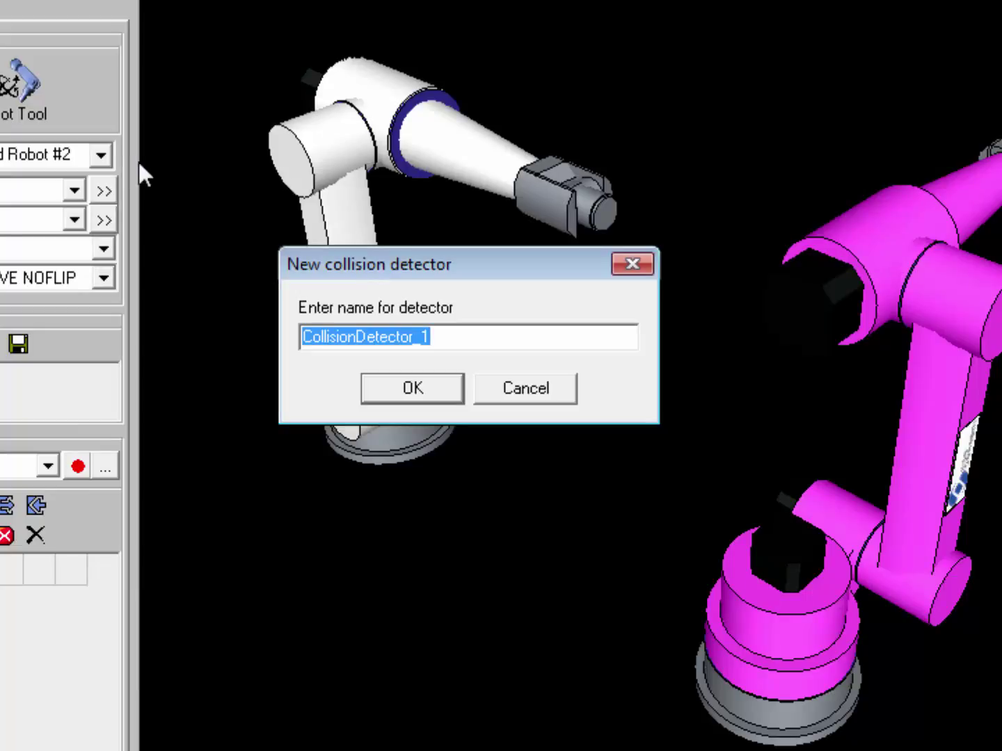
pyautogui.write('StopRobots')
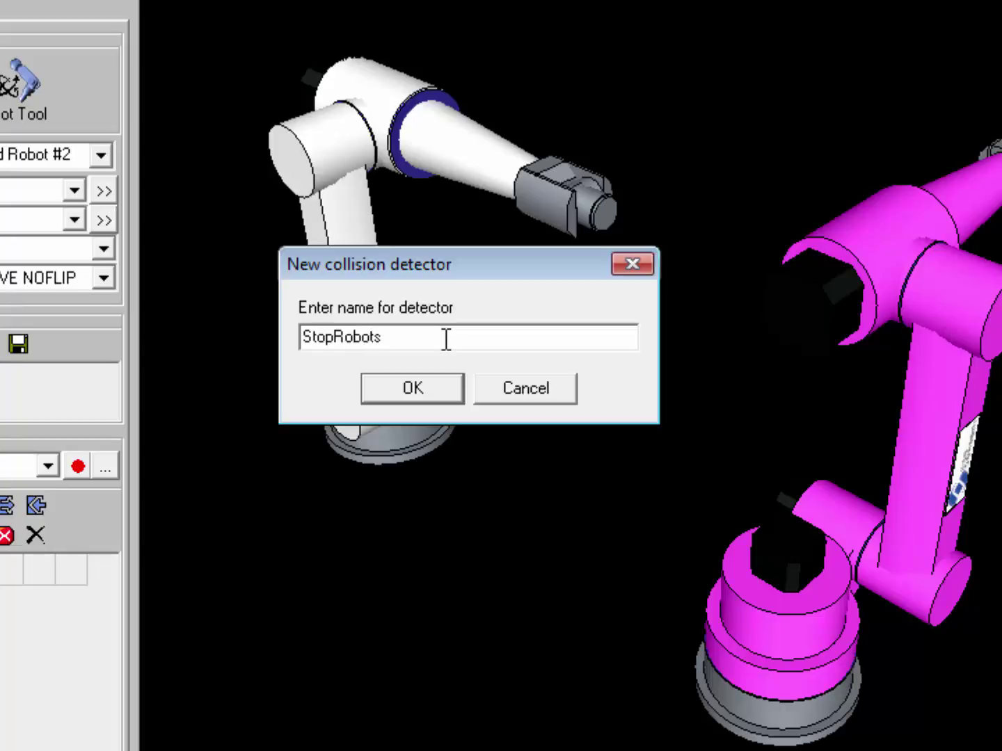
pyautogui.click(429, 382)
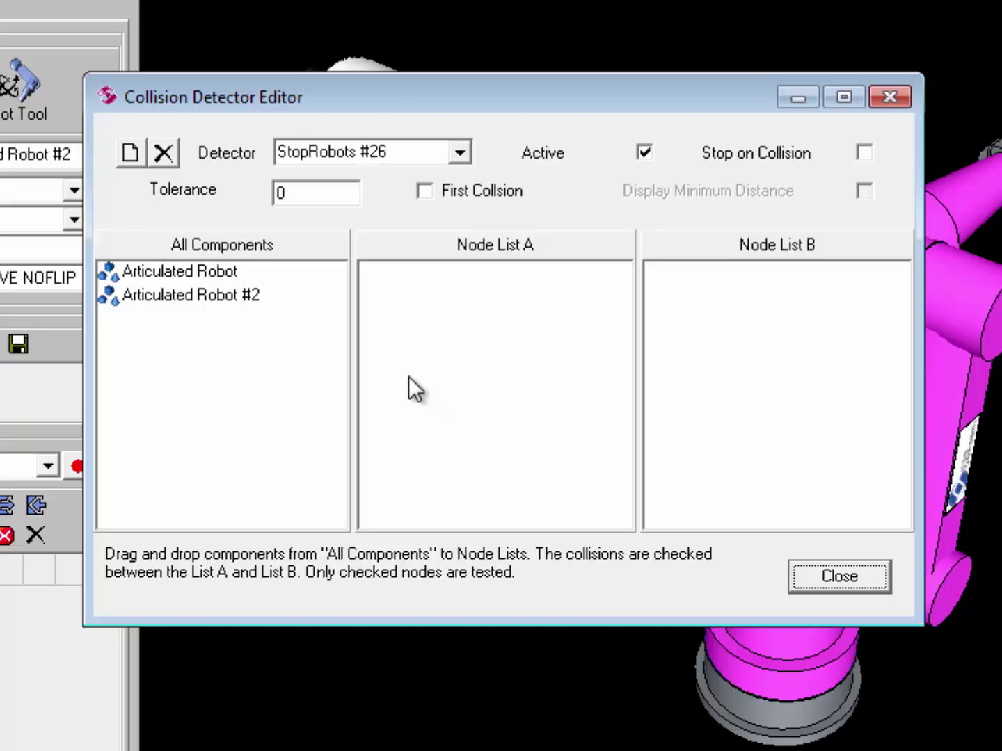
# Step: Add Articulated Robot to Node List A of the StopRobots detector, keeping its base and Axis 1 nodes included
pyautogui.click(215, 268)
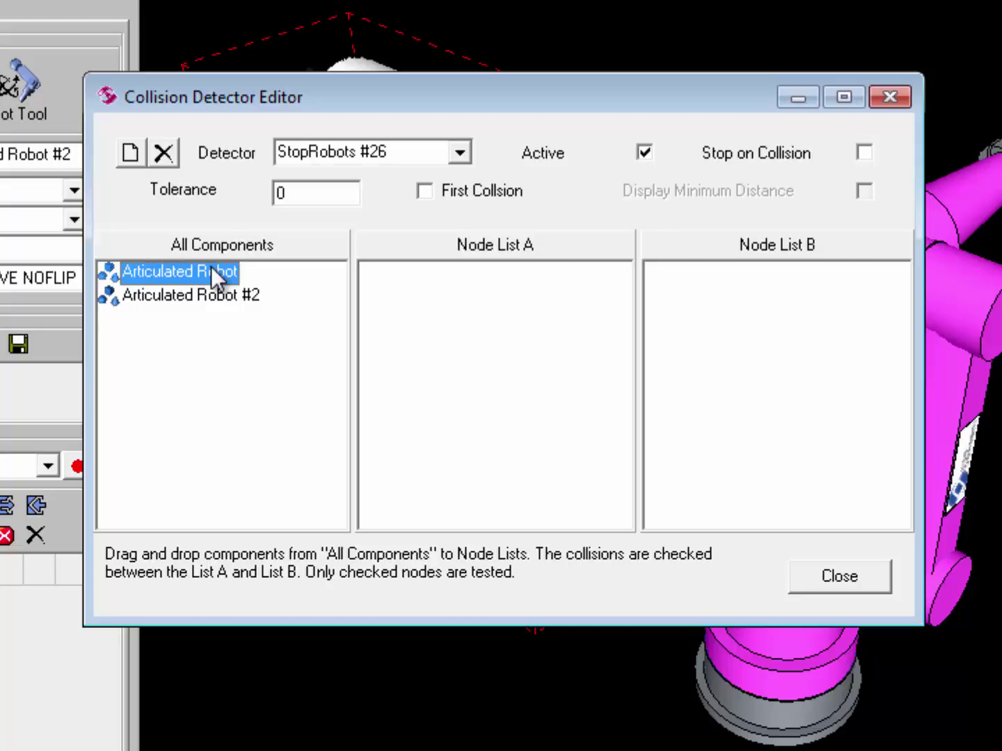
pyautogui.moveTo(211, 265); pyautogui.dragTo(478, 354)
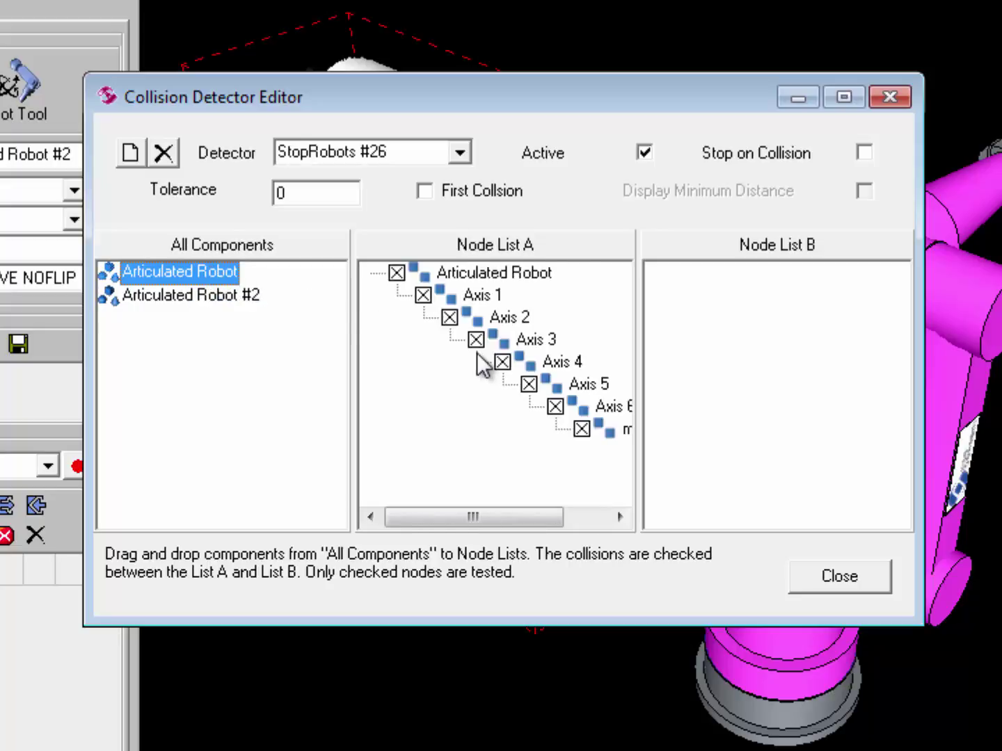
pyautogui.click(398, 272)
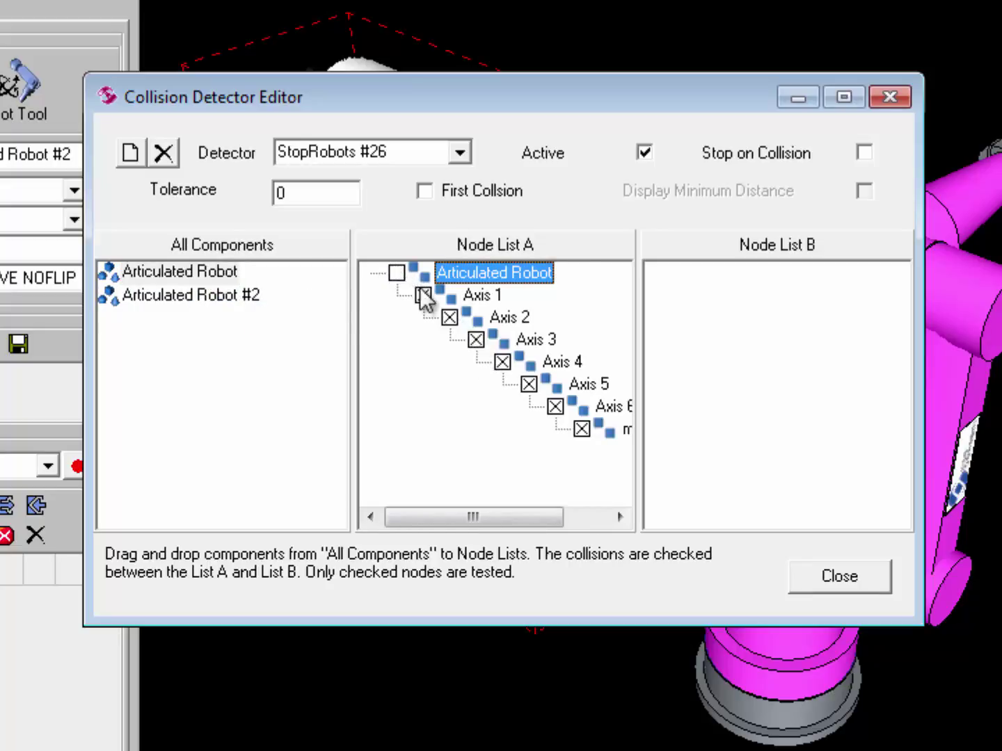
pyautogui.click(422, 295)
pyautogui.click(396, 273)
pyautogui.click(423, 295)
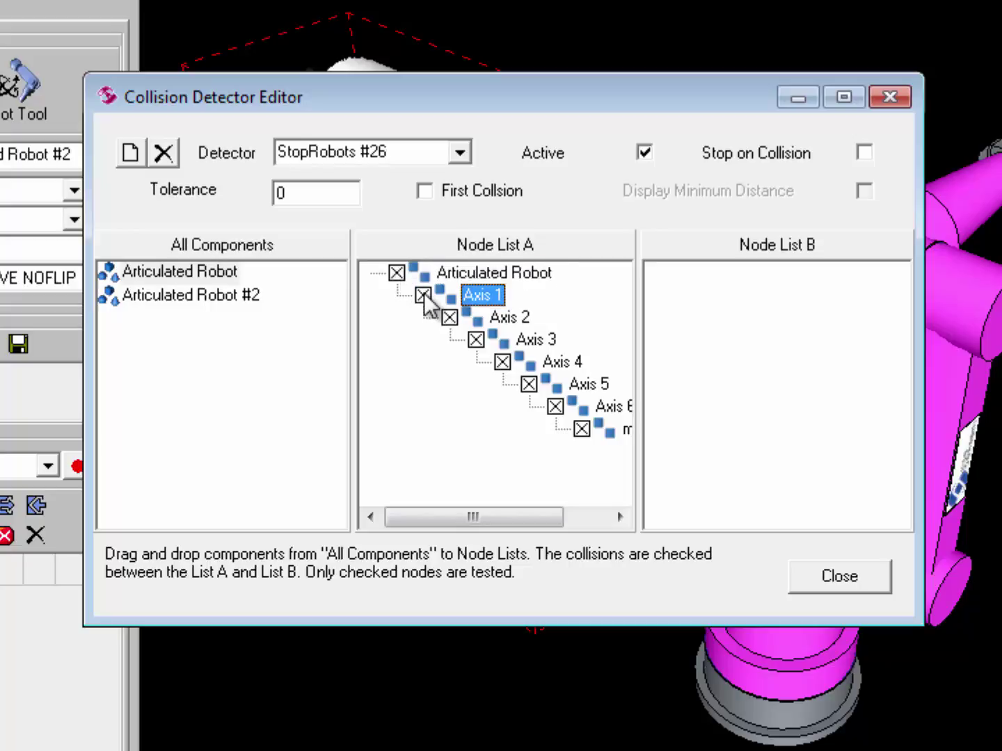
# Step: Add Articulated Robot #2 to Node List B and enable Stop on Collision for the StopRobots detector
pyautogui.click(179, 295)
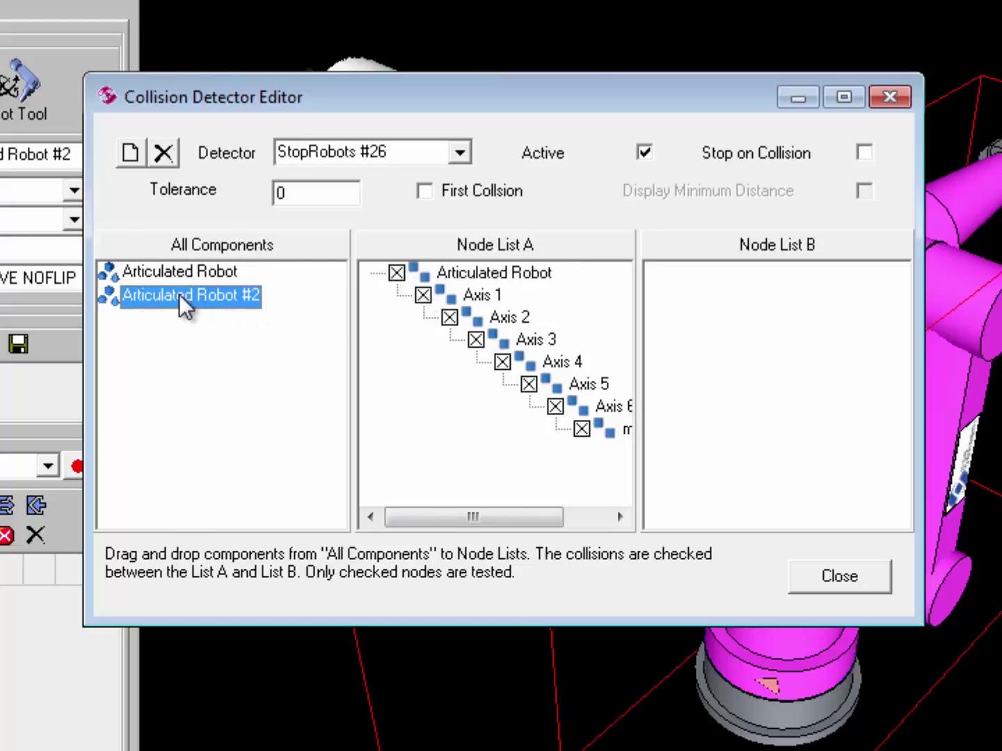
pyautogui.moveTo(178, 295); pyautogui.dragTo(778, 305)
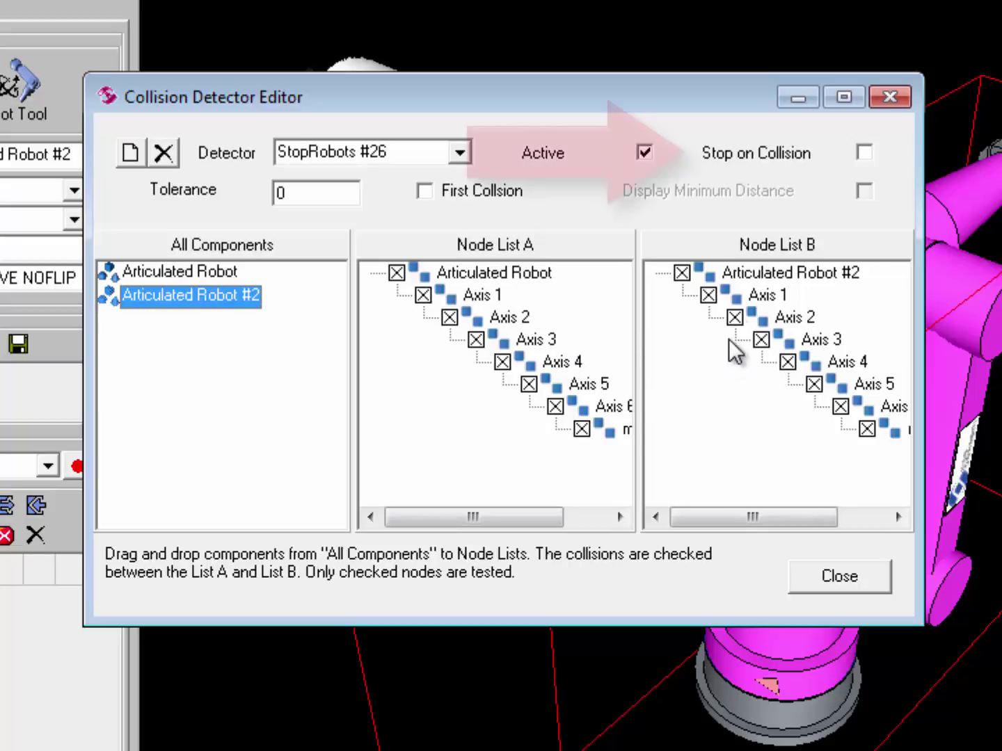
pyautogui.click(864, 152)
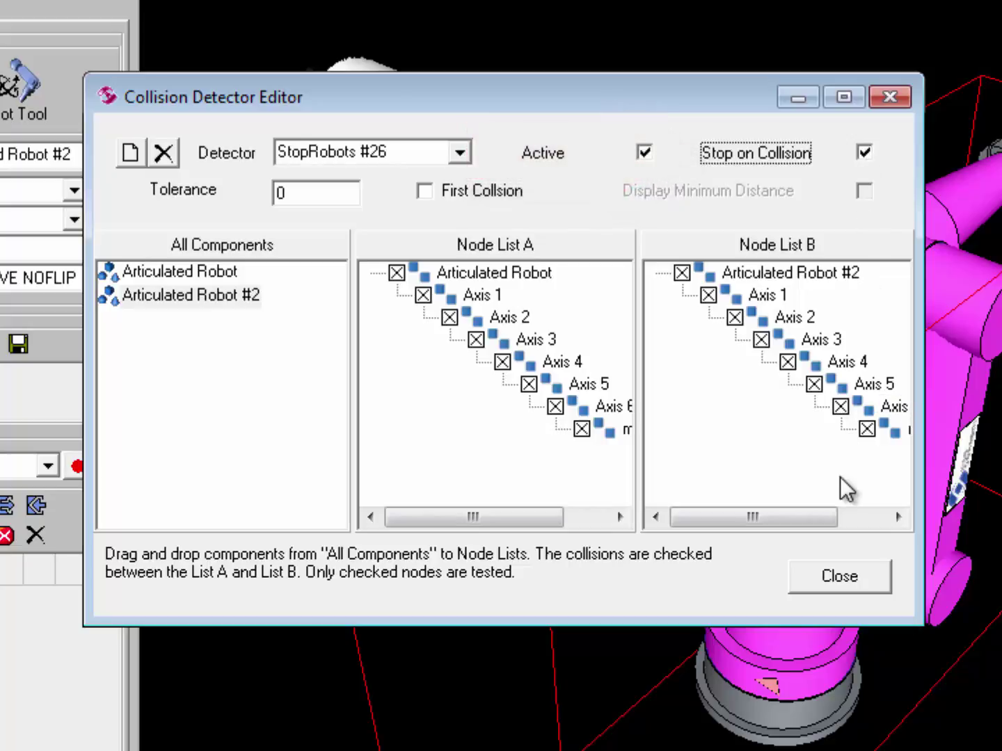
pyautogui.click(840, 579)
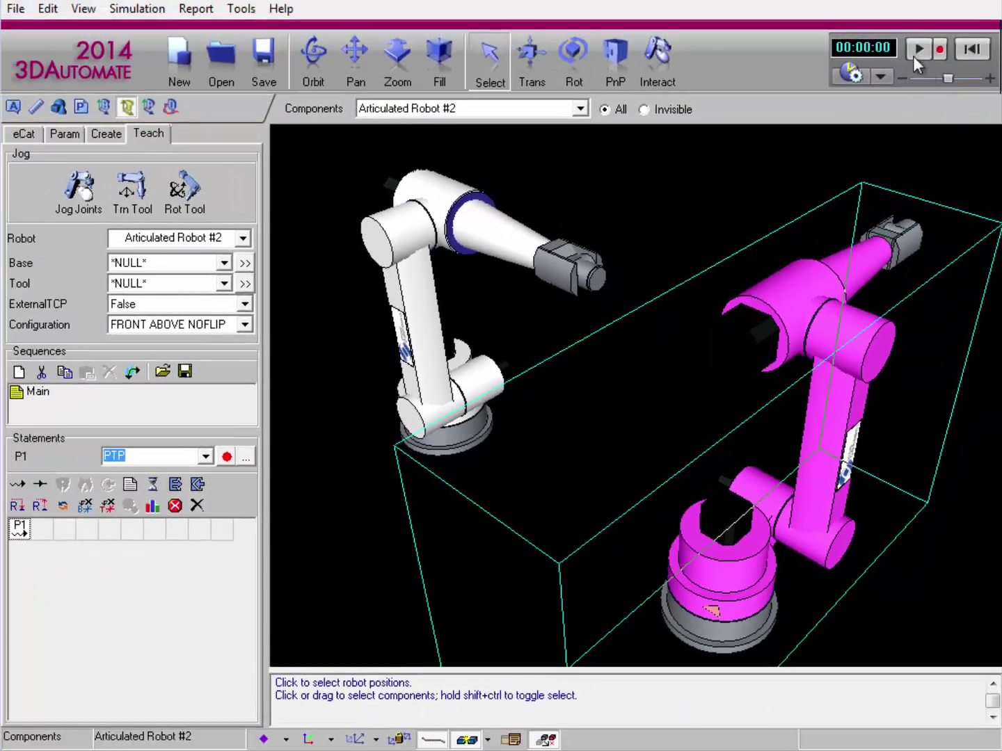
# Step: Run the simulation with the StopRobots detector active and examine the contact area between the two robot arms up close
pyautogui.click(912, 154)
pyautogui.click(911, 49)
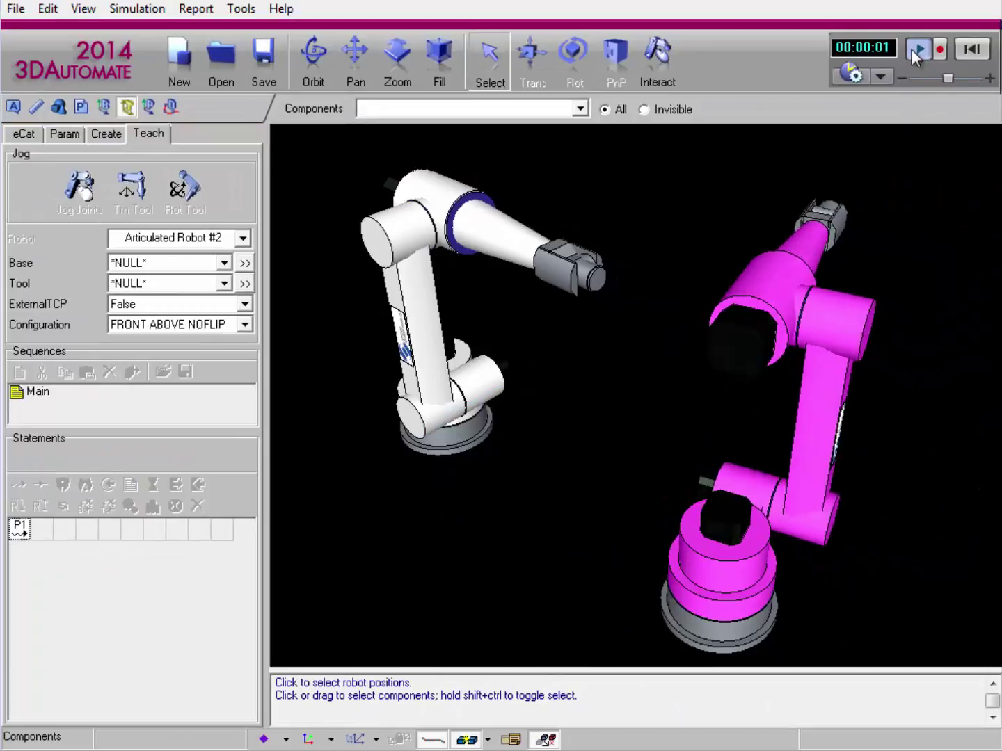
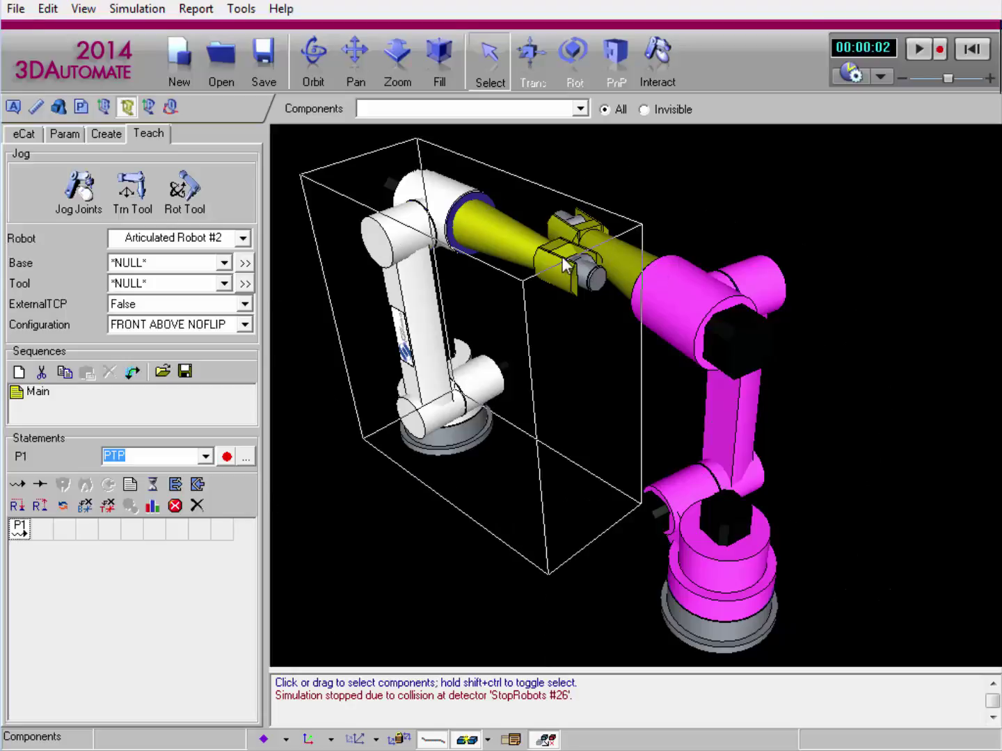
pyautogui.keyDown('shift'); pyautogui.moveTo(570, 254); pyautogui.dragTo(554, 310, button='right'); pyautogui.keyUp('shift')
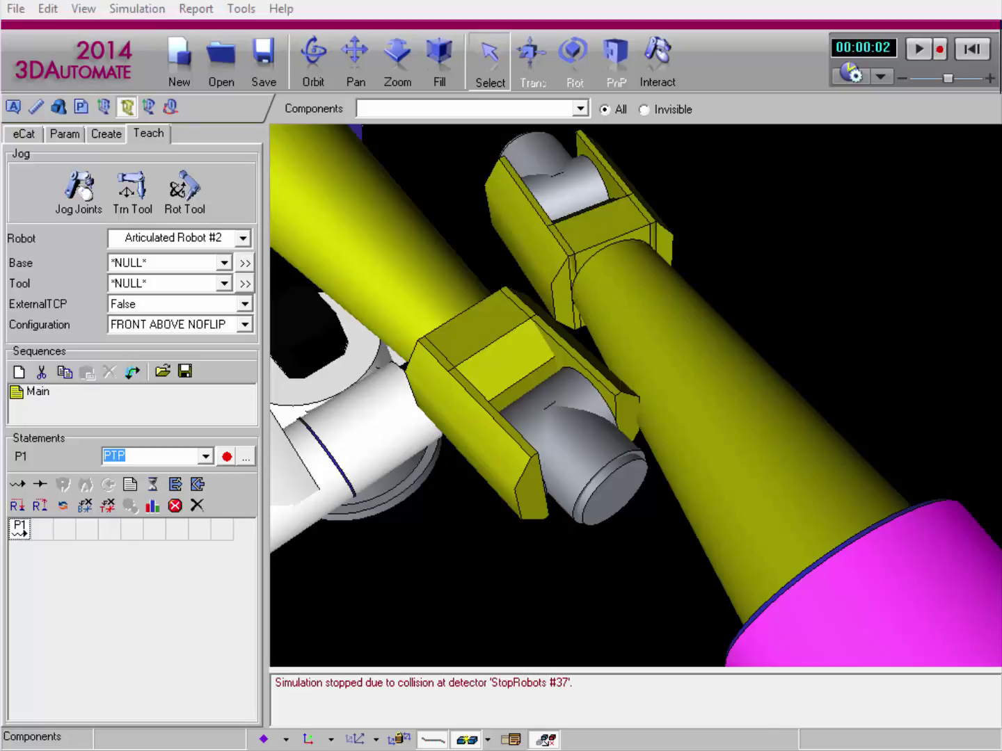
# Step: Create a new collision detector named RestrictedSpace in the Collision Detector Editor
pyautogui.click(238, 8)
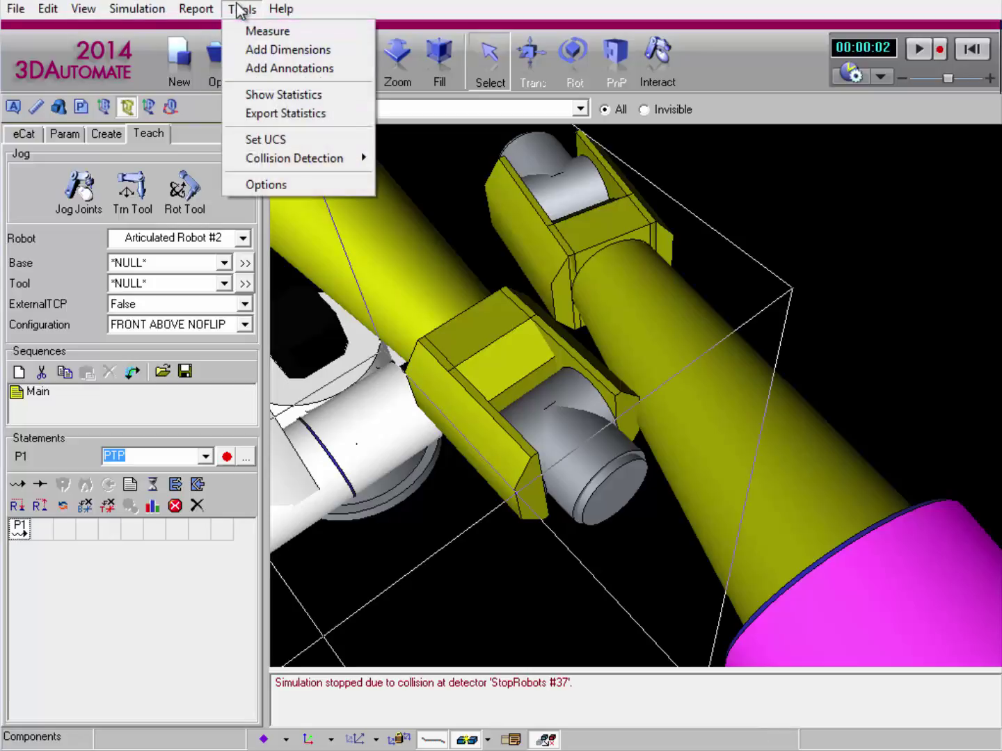
pyautogui.moveTo(271, 156)
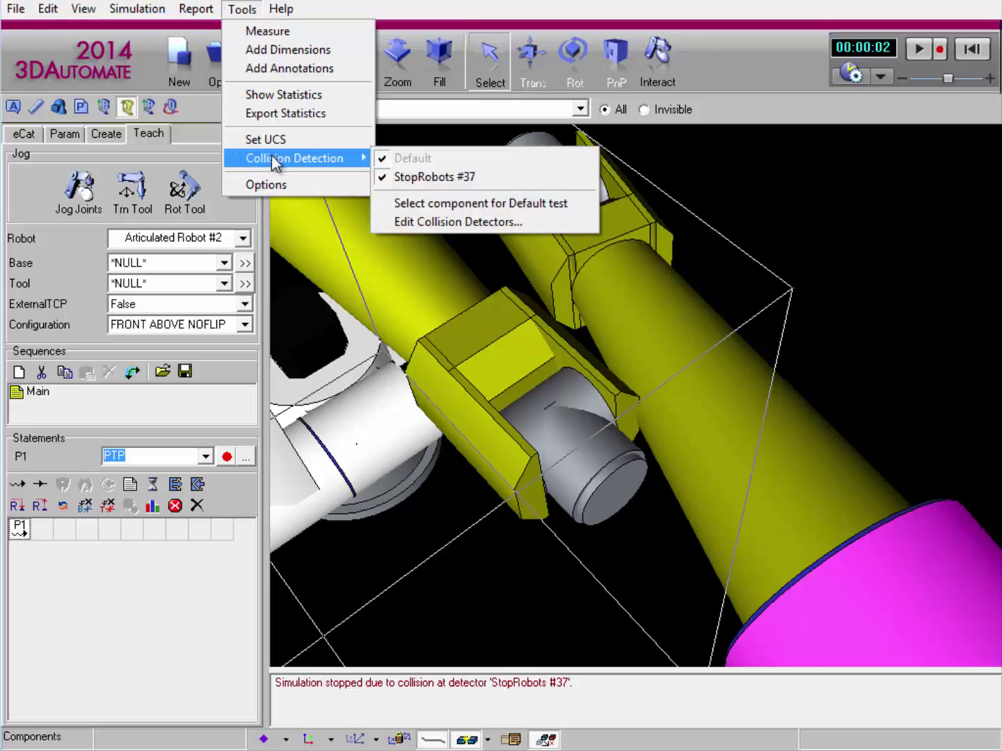
pyautogui.click(389, 221)
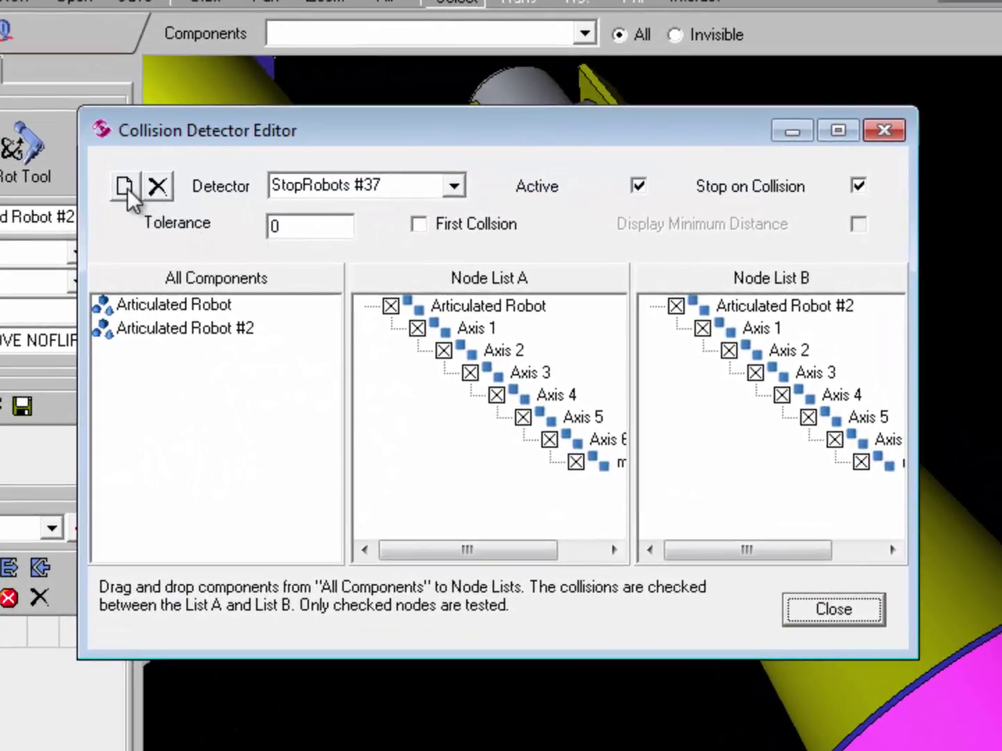
pyautogui.click(125, 186)
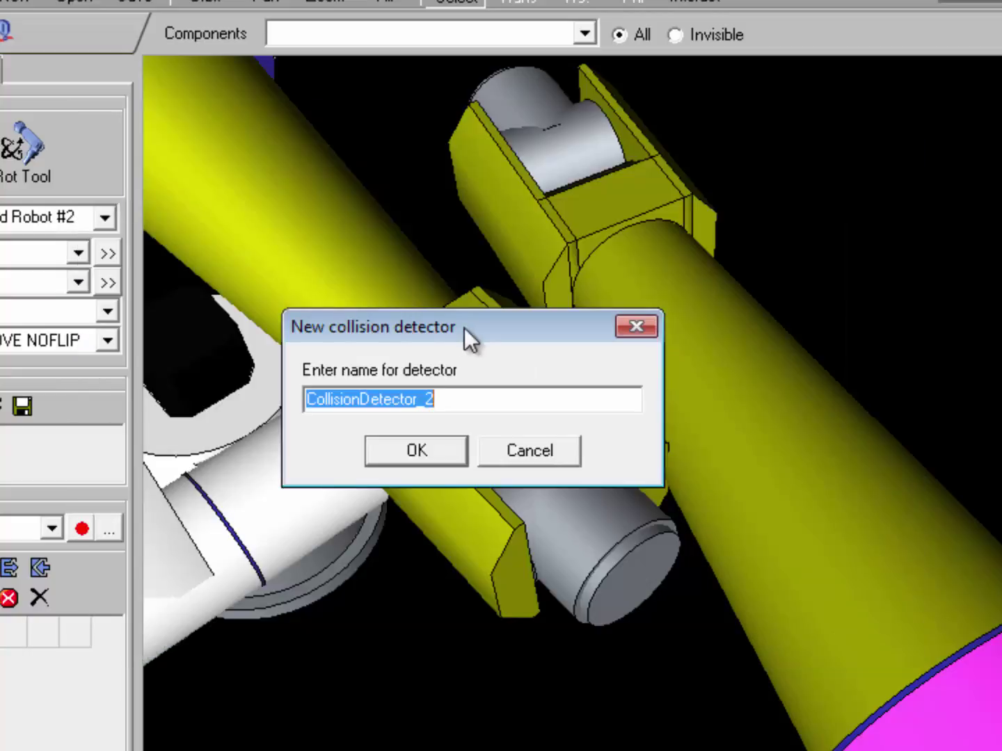
pyautogui.write('Reste')
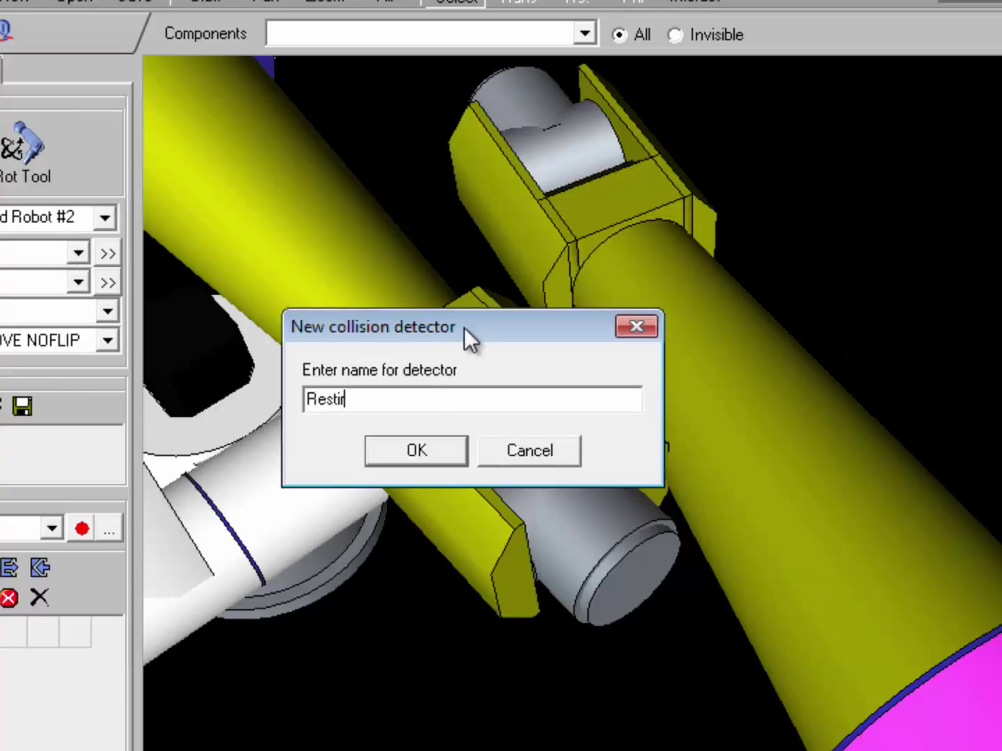
pyautogui.press('BackSpace')
pyautogui.write('rictedSpace')
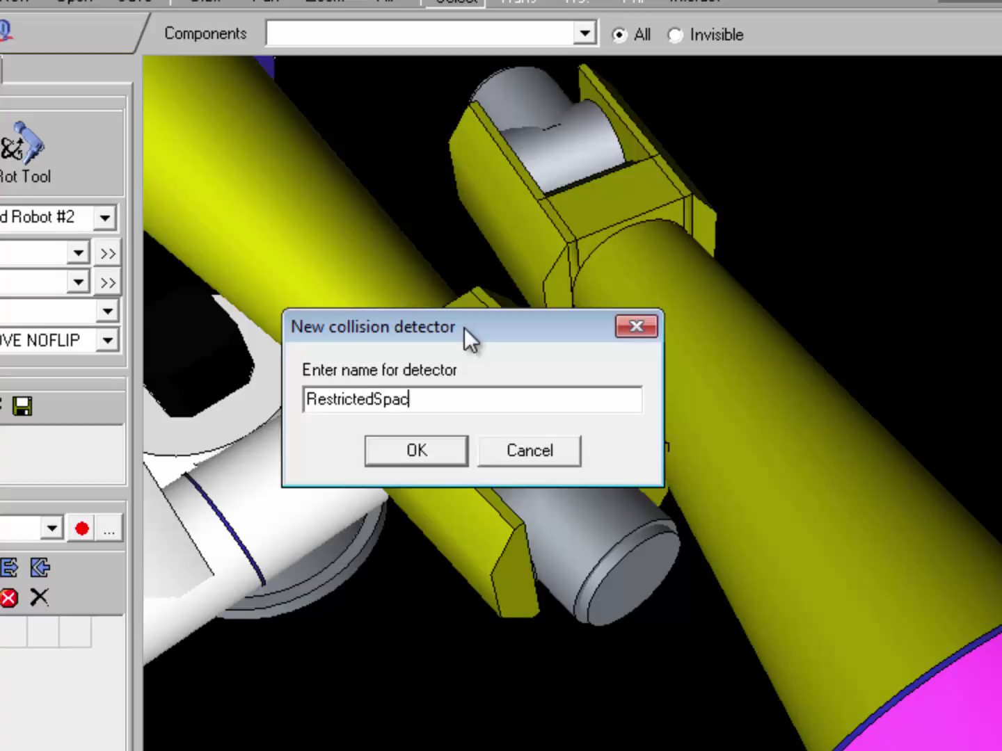
pyautogui.click(439, 462)
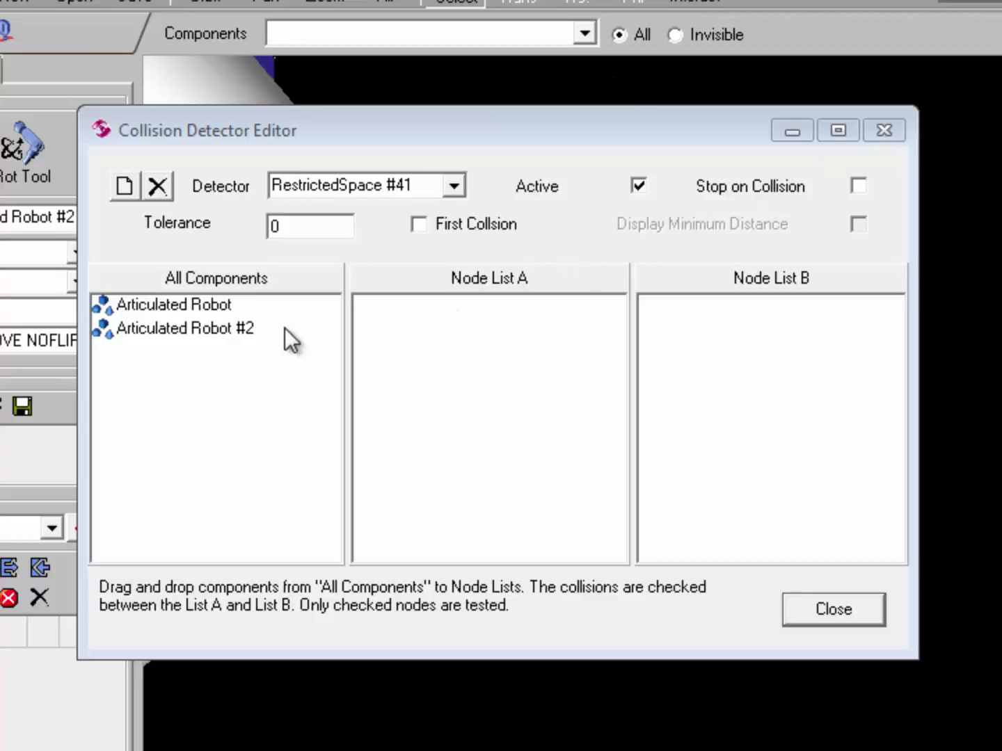
# Step: Add Articulated Robot to Node List A and Articulated Robot #2 to Node List B of the RestrictedSpace detector
pyautogui.moveTo(168, 307); pyautogui.dragTo(417, 368)
pyautogui.moveTo(217, 328); pyautogui.dragTo(794, 350)
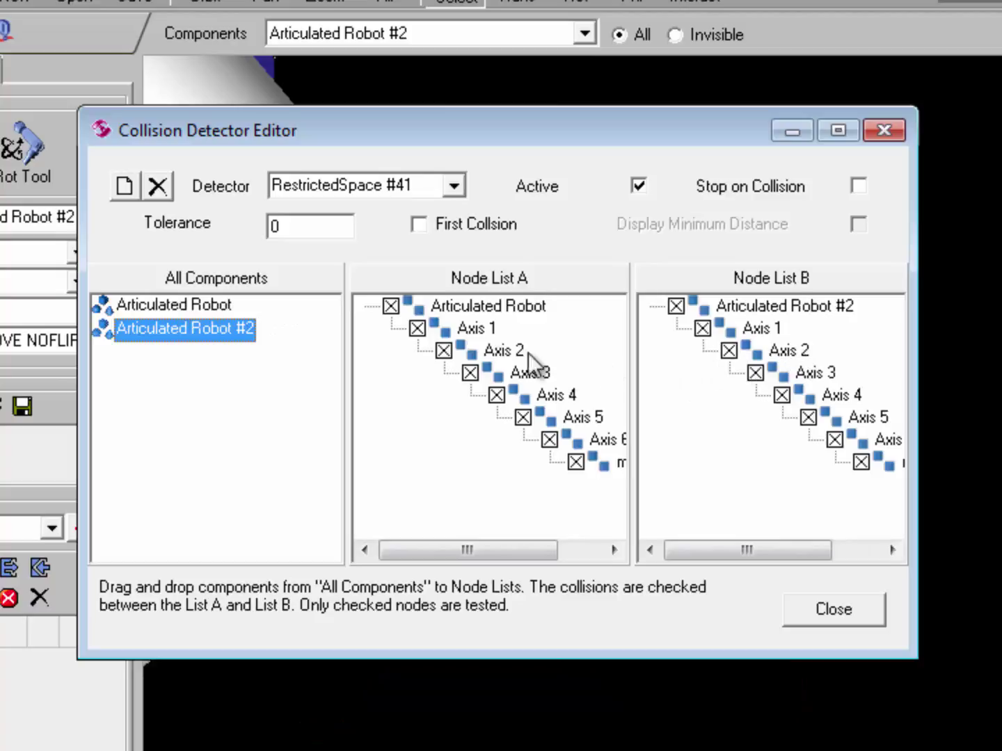
# Step: Set the RestrictedSpace detector's tolerance to 50 and enable both Stop on Collision and Display Minimum Distance
pyautogui.moveTo(284, 226); pyautogui.dragTo(247, 219)
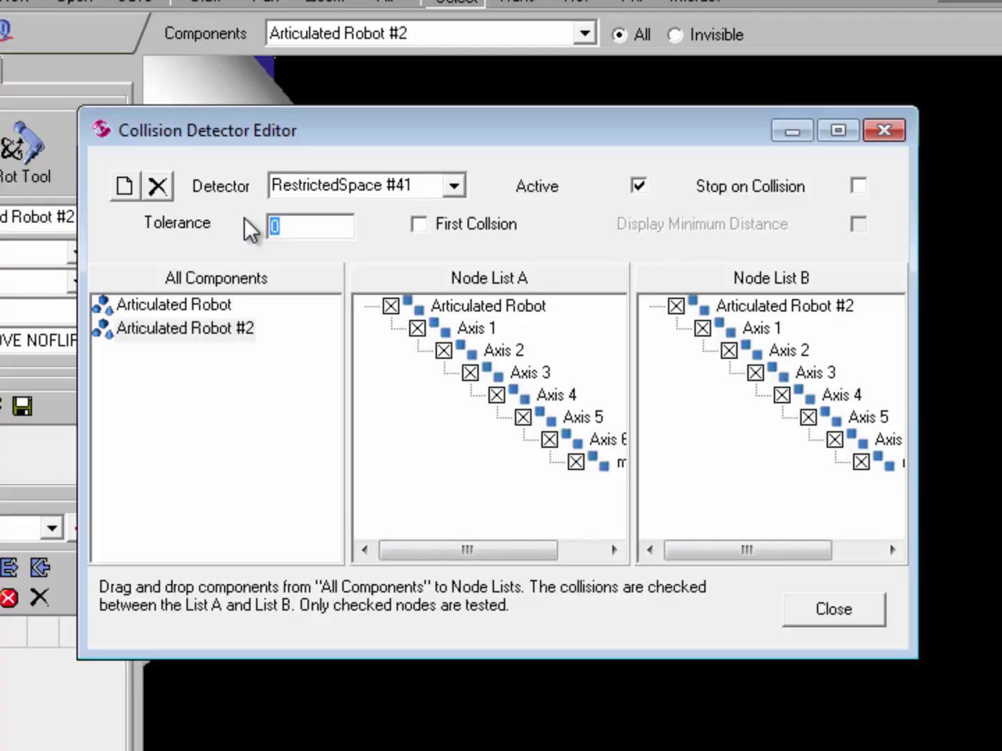
pyautogui.write('50')
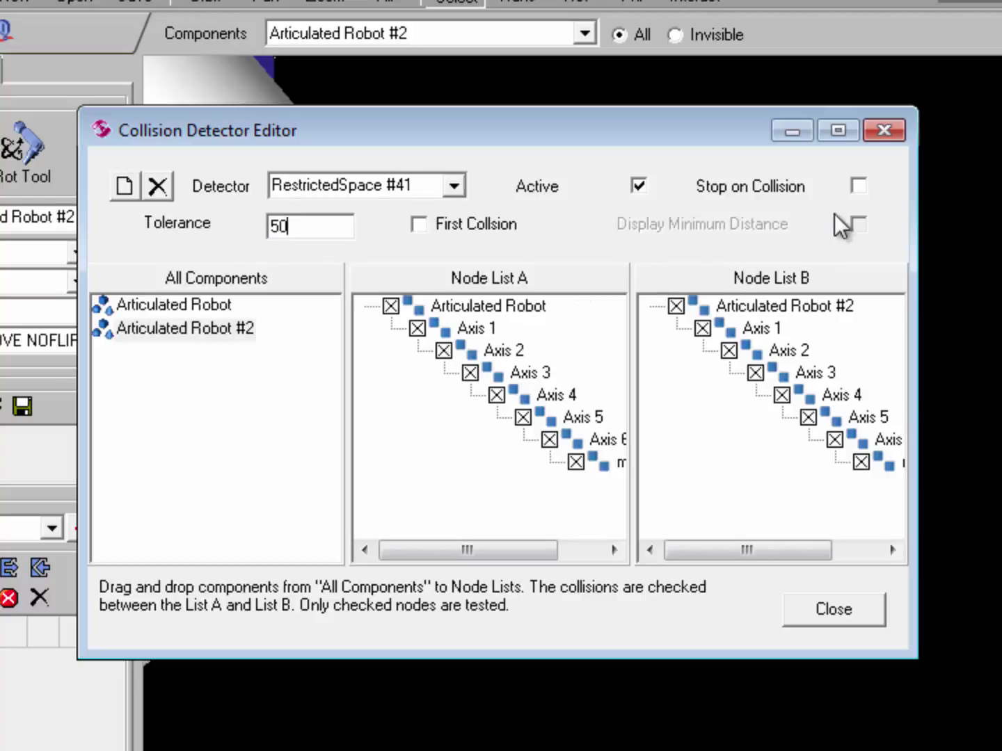
pyautogui.click(856, 186)
pyautogui.click(856, 222)
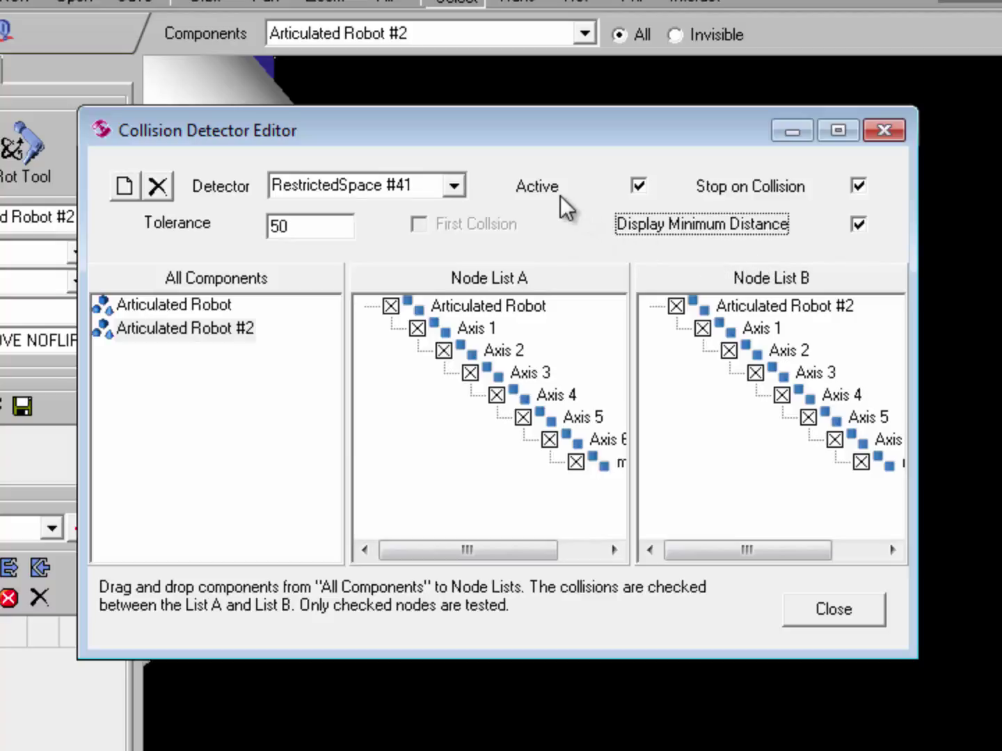
# Step: Try deactivating the StopRobots detector in the Collision Detector Editor, and make it active again
pyautogui.click(454, 185)
pyautogui.click(443, 210)
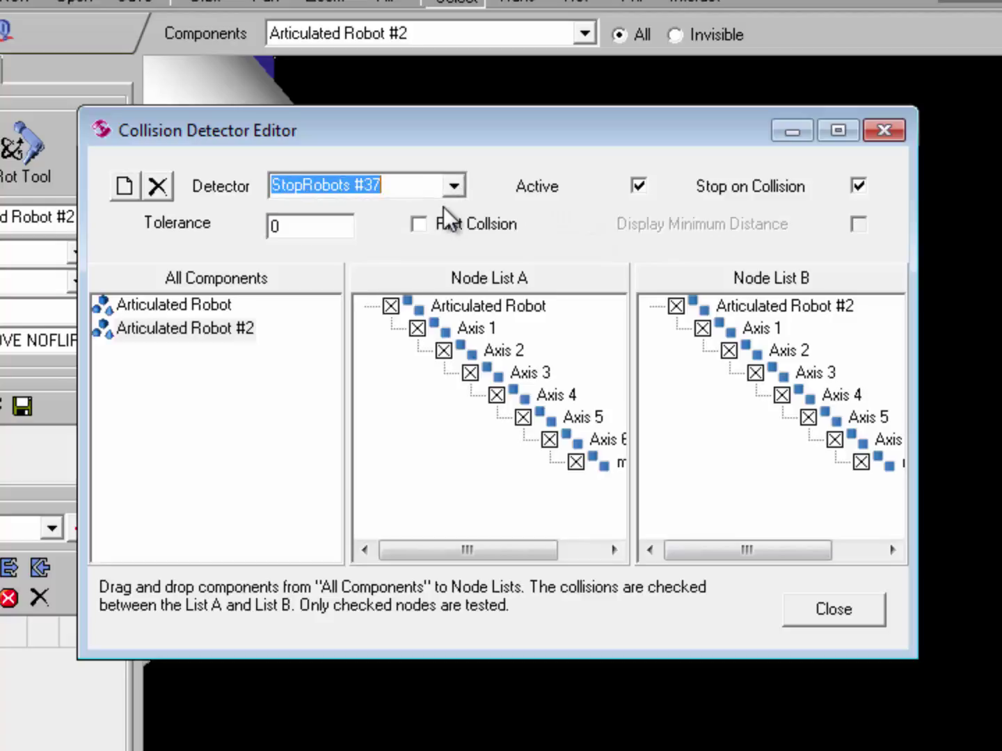
pyautogui.click(639, 185)
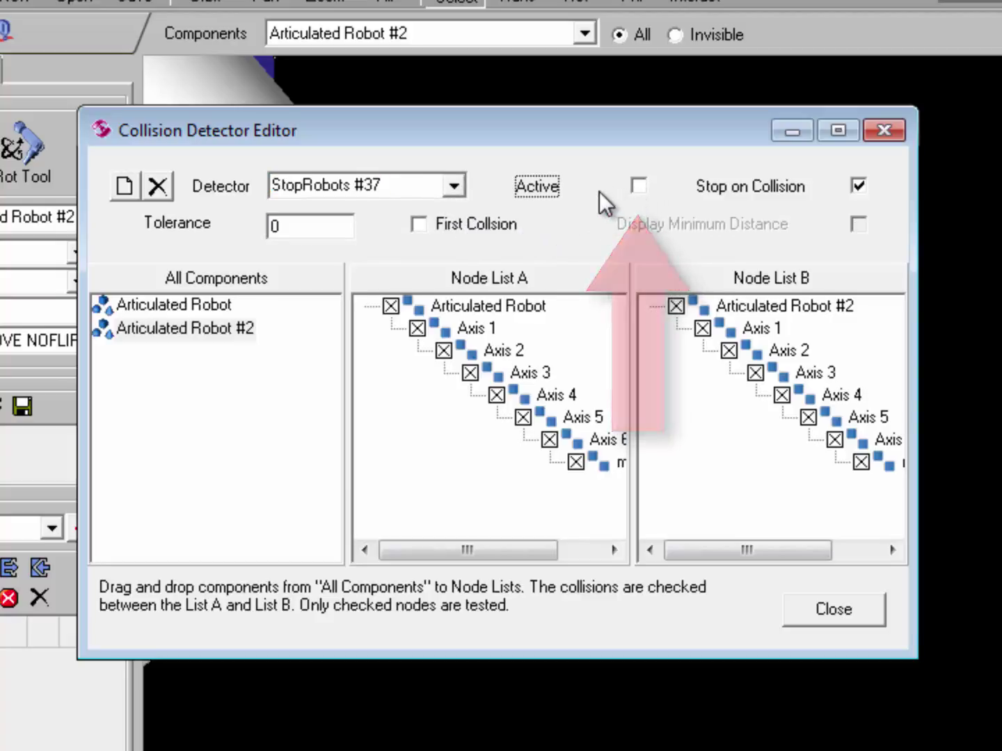
pyautogui.click(637, 186)
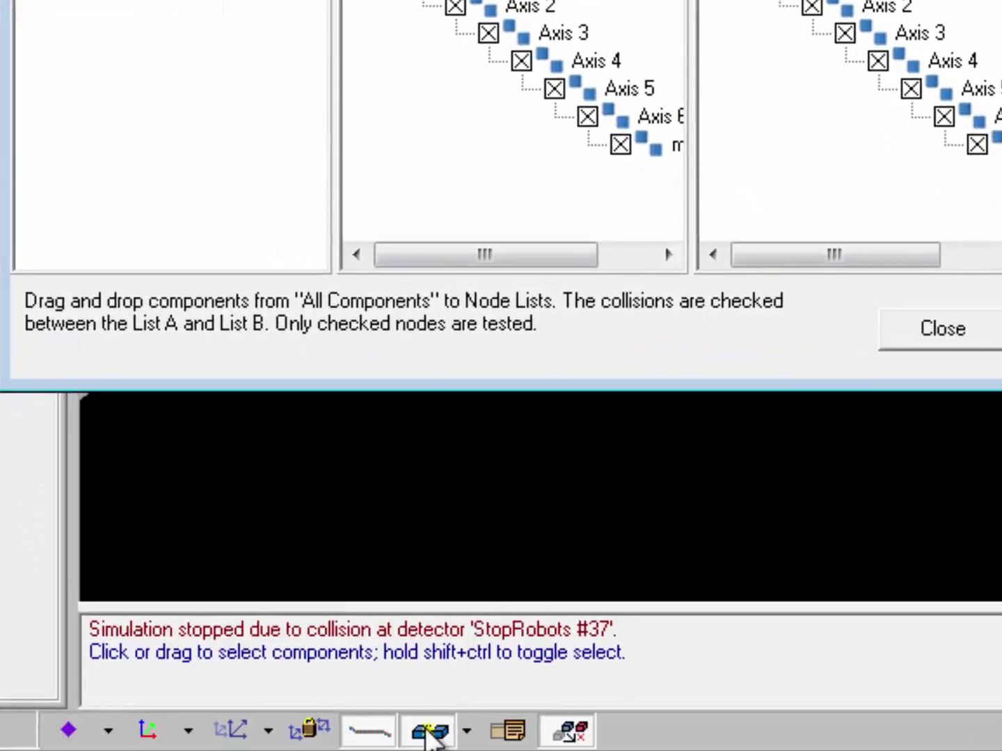
# Step: Deactivate StopRobots in the application's list of collision detectors and reselect it in the editor to check its Active state
pyautogui.click(466, 732)
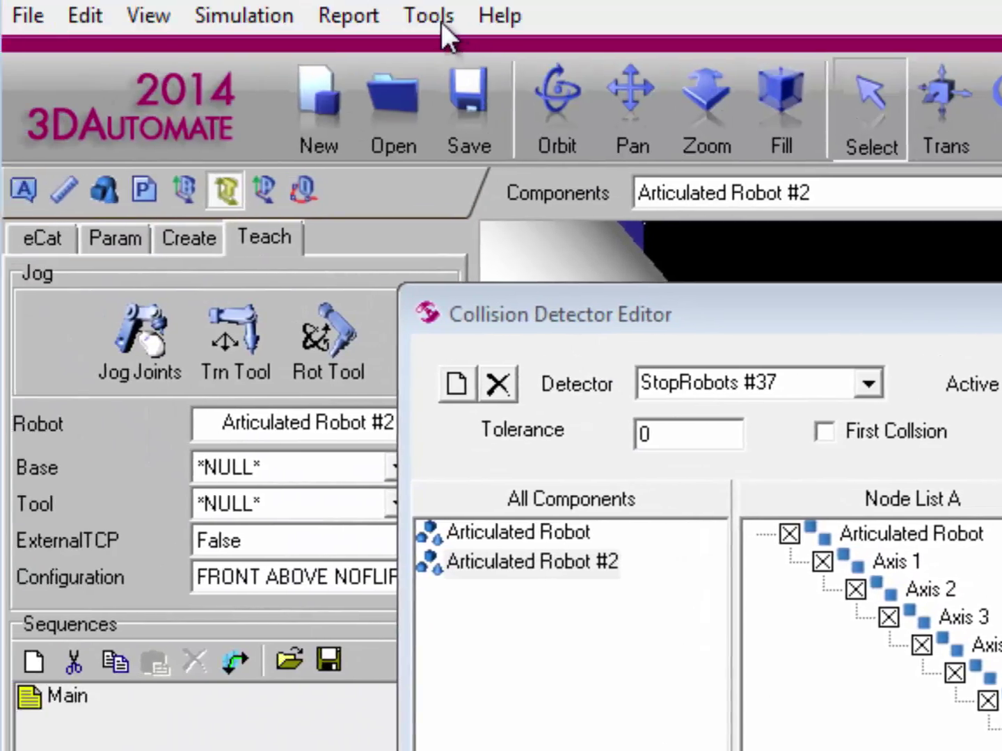
pyautogui.click(442, 20)
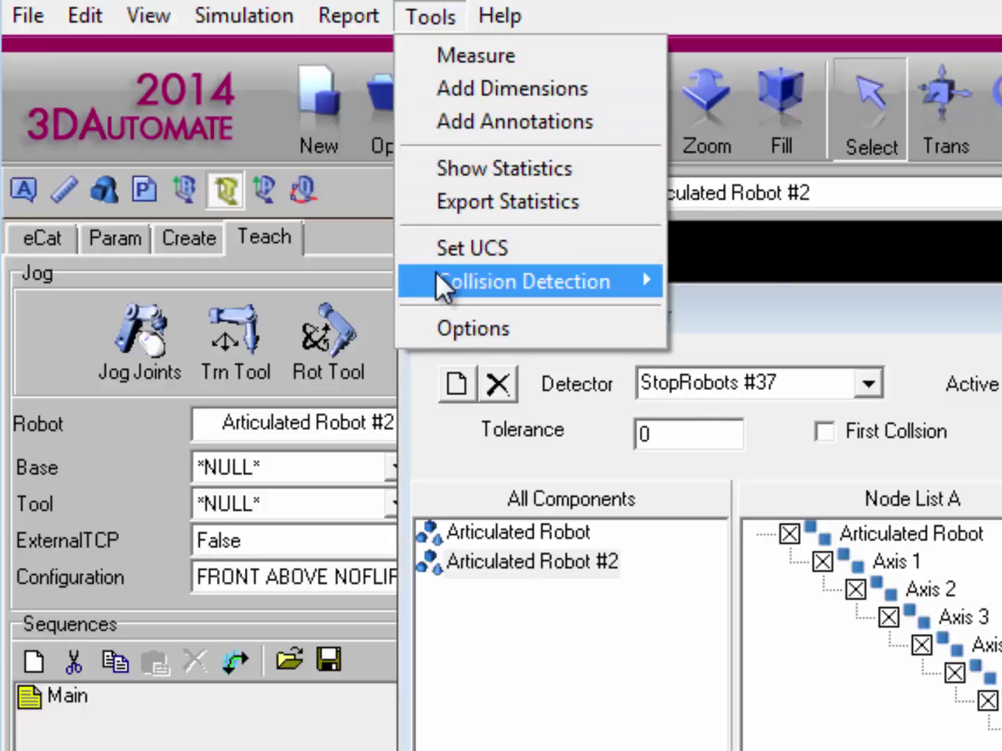
pyautogui.moveTo(441, 282)
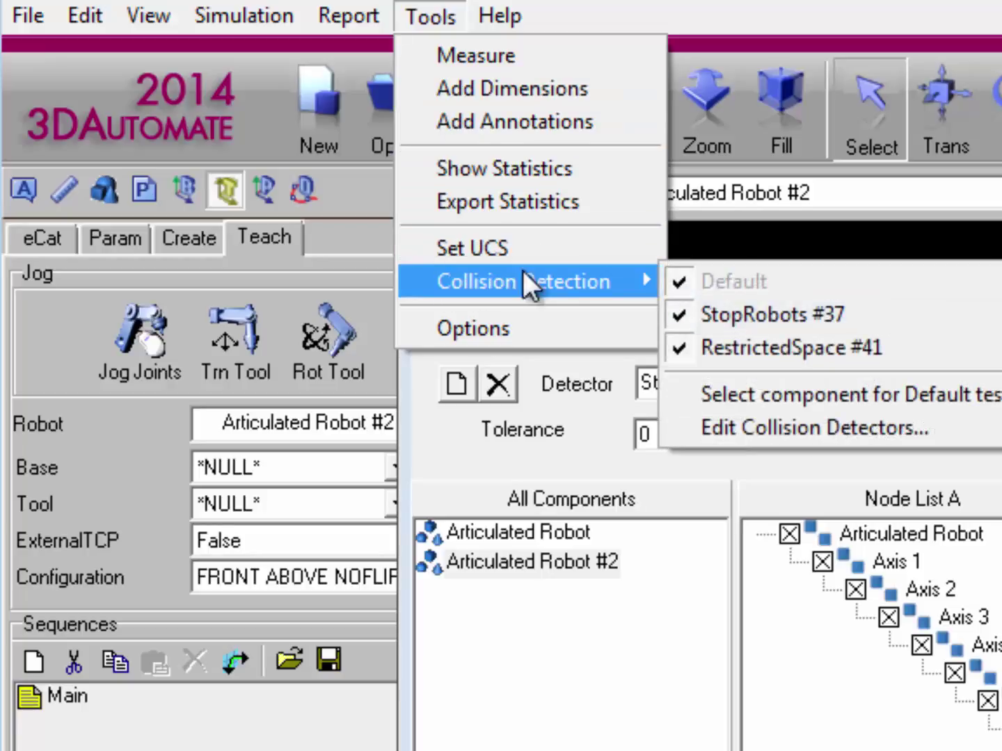
pyautogui.click(683, 317)
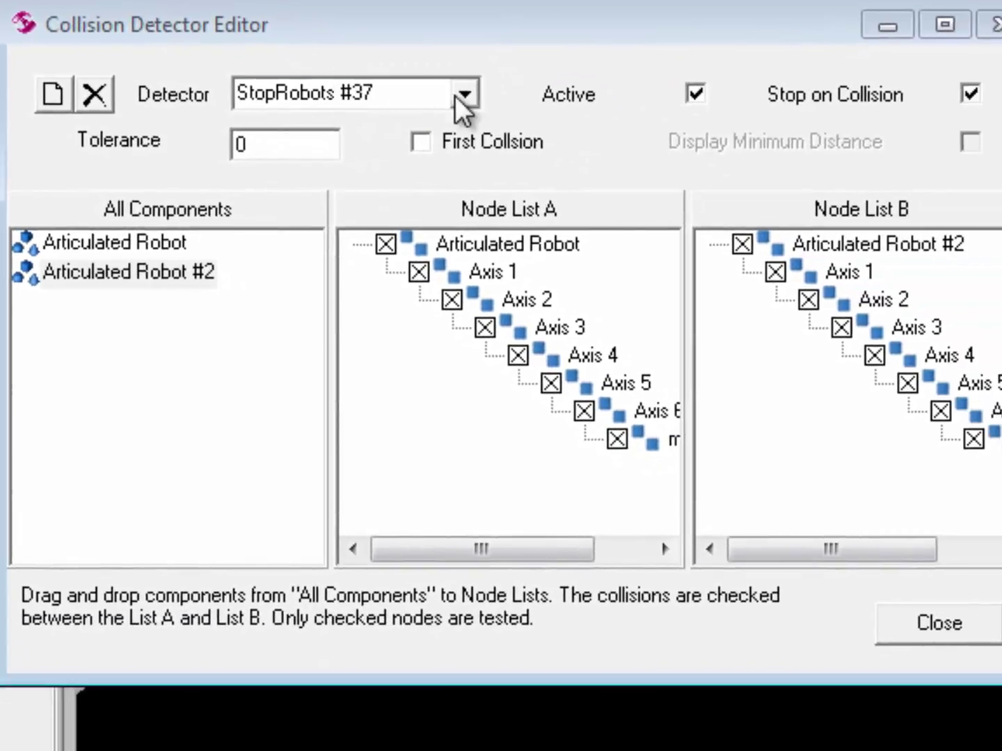
pyautogui.click(459, 97)
pyautogui.click(443, 128)
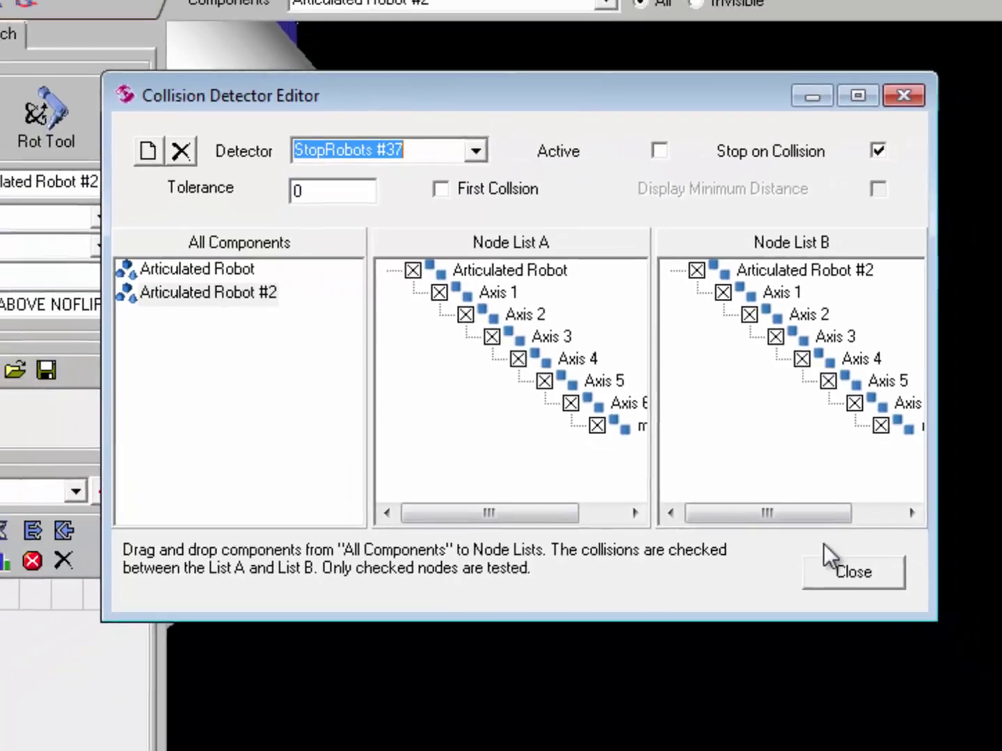
# Step: Close the Collision Detector Editor and run the simulation with the RestrictedSpace detector active
pyautogui.click(920, 624)
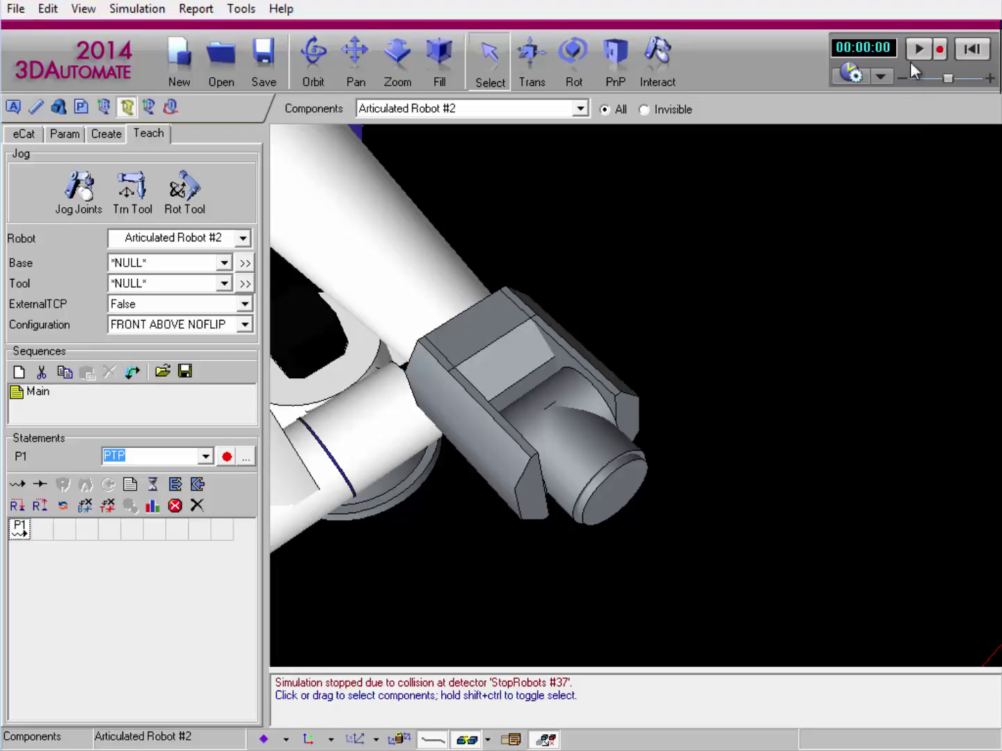
pyautogui.click(917, 50)
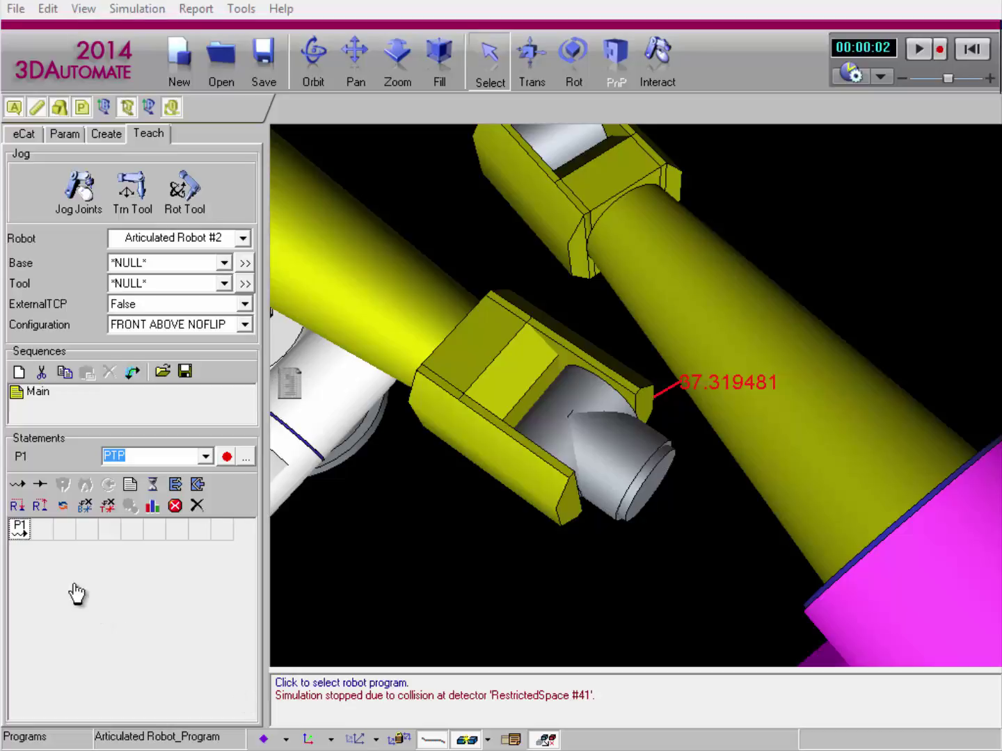
# Step: Set the cycle time of Articulated Robot #2's P1 motion statement to 10 s
pyautogui.click(24, 533)
pyautogui.doubleClick(25, 532)
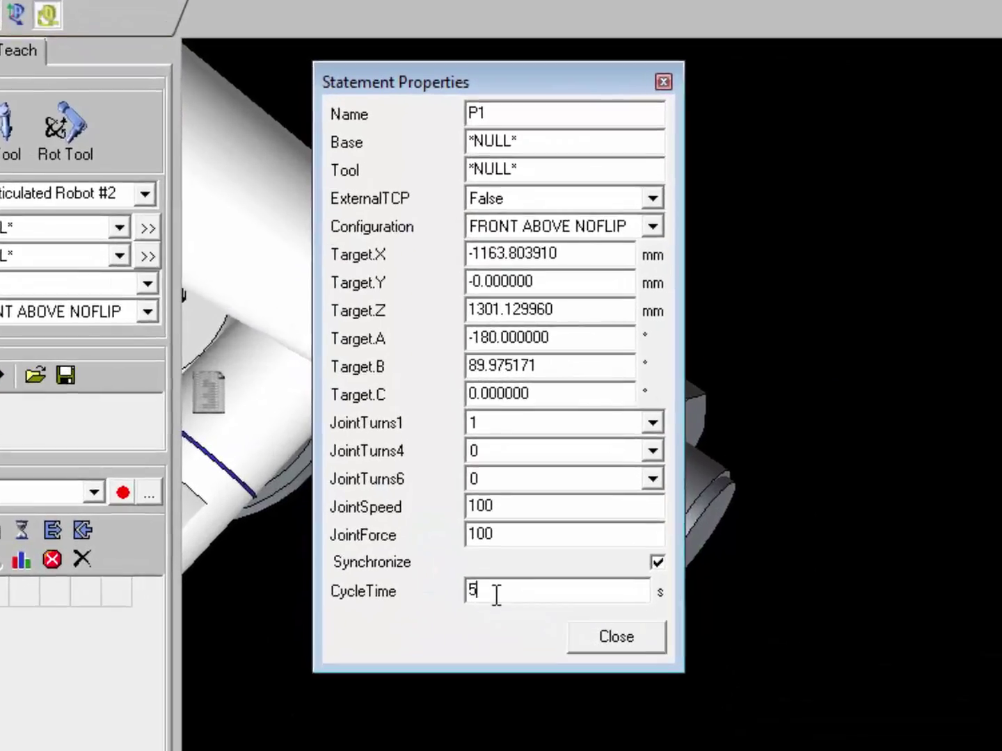
pyautogui.moveTo(496, 594); pyautogui.dragTo(445, 596)
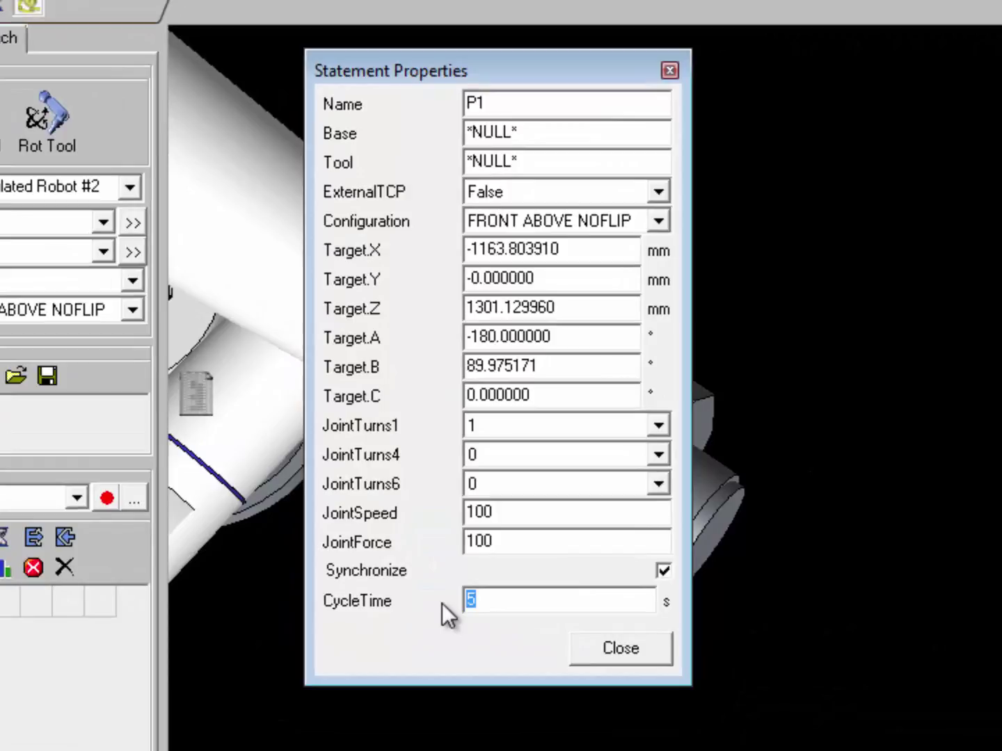
pyautogui.write('10')
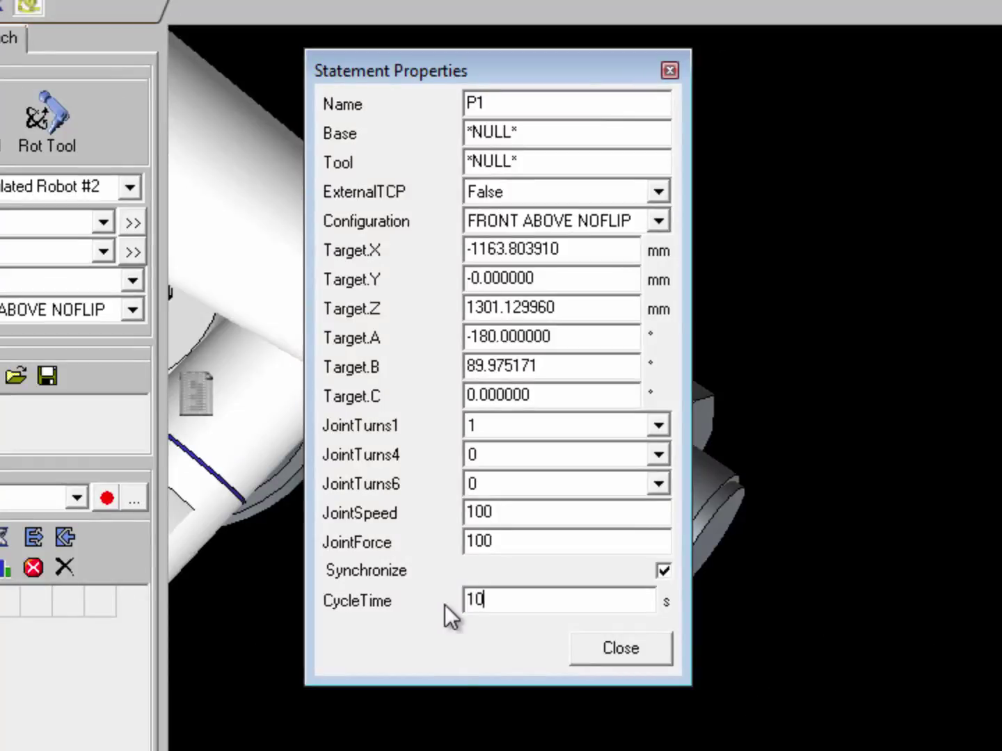
pyautogui.click(574, 639)
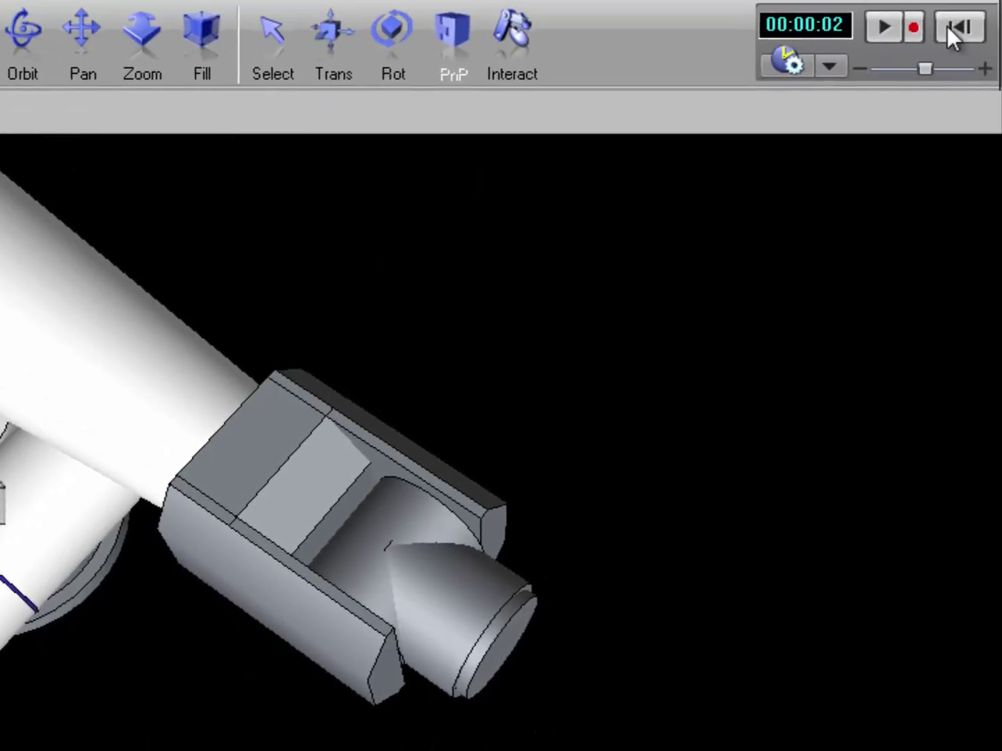
# Step: Run the simulation from the start, and rerun it at a higher simulation speed to compare the minimum distances at the stop
pyautogui.click(953, 28)
pyautogui.click(890, 31)
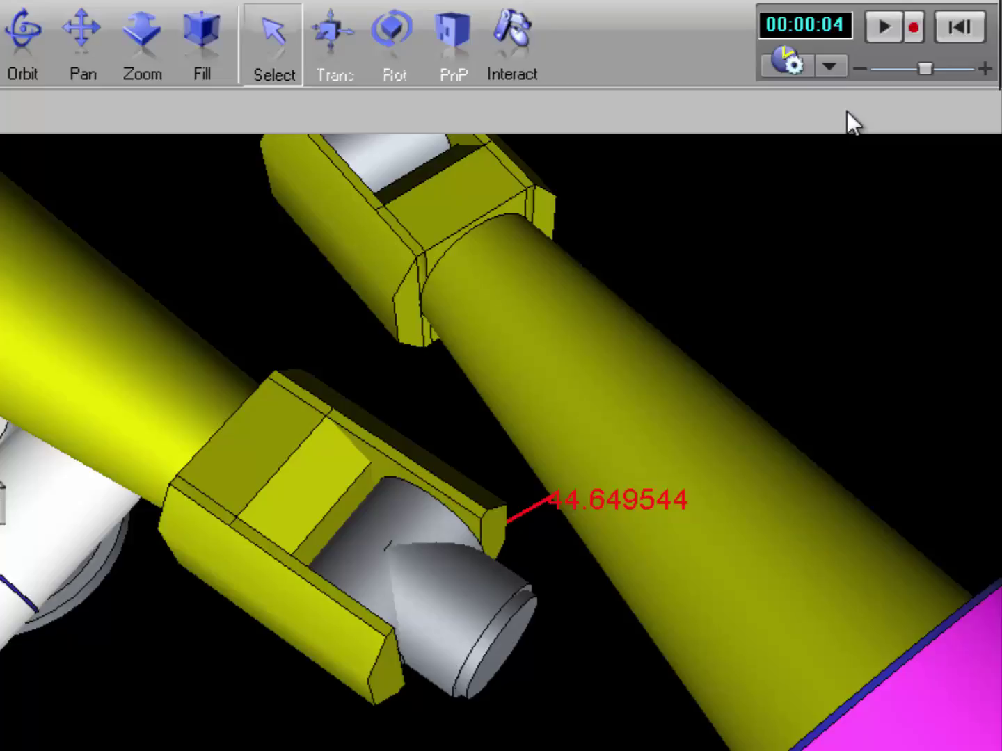
pyautogui.click(971, 29)
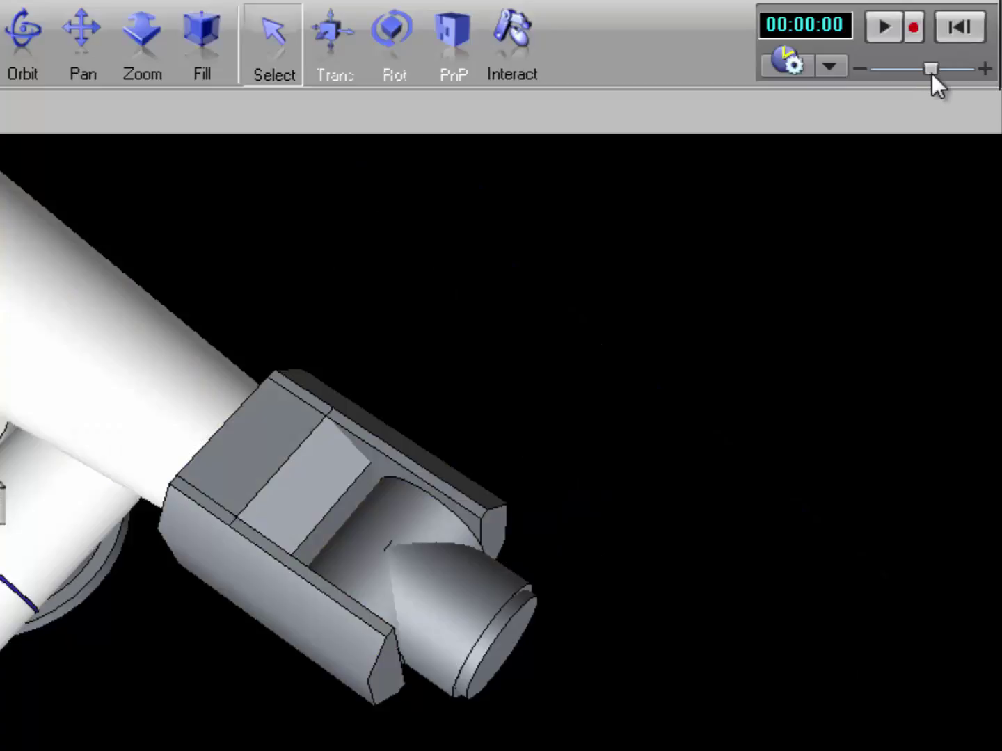
pyautogui.moveTo(932, 73); pyautogui.dragTo(942, 73)
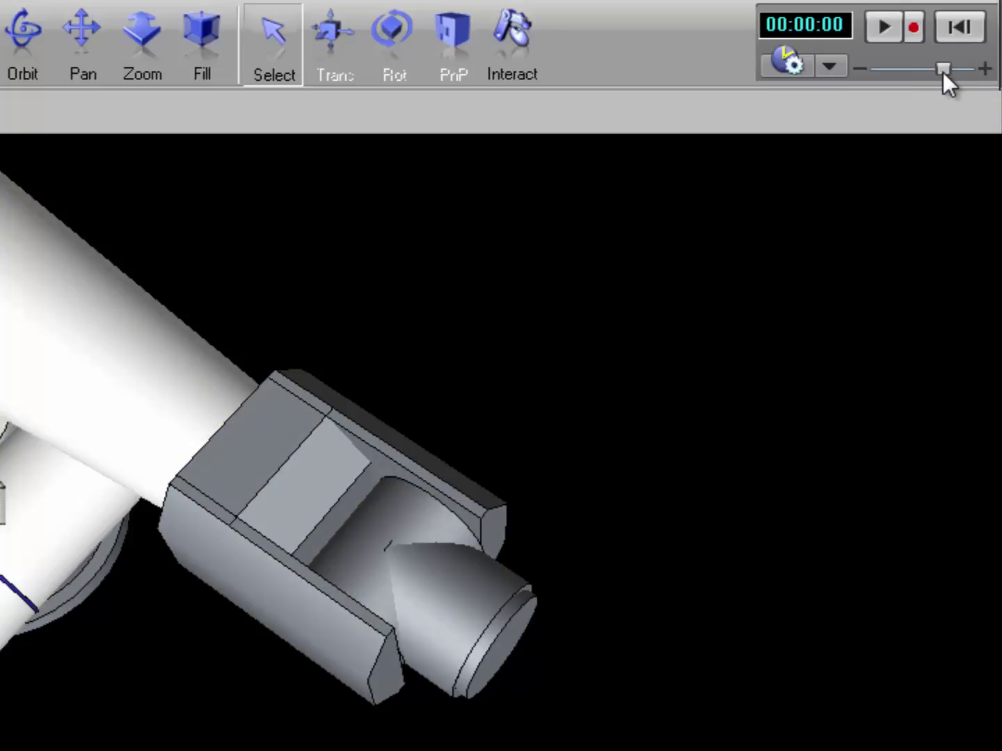
pyautogui.click(885, 29)
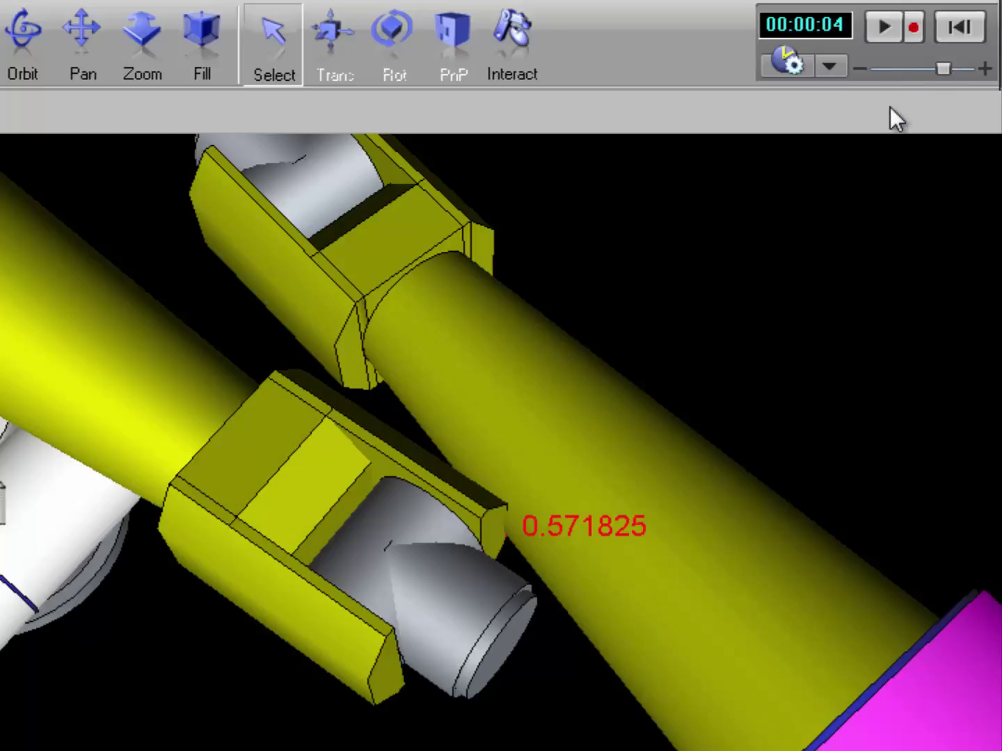
# Step: Rerun the simulation at a slightly lower speed to check the minimum distance at the stop, and reset it
pyautogui.click(956, 31)
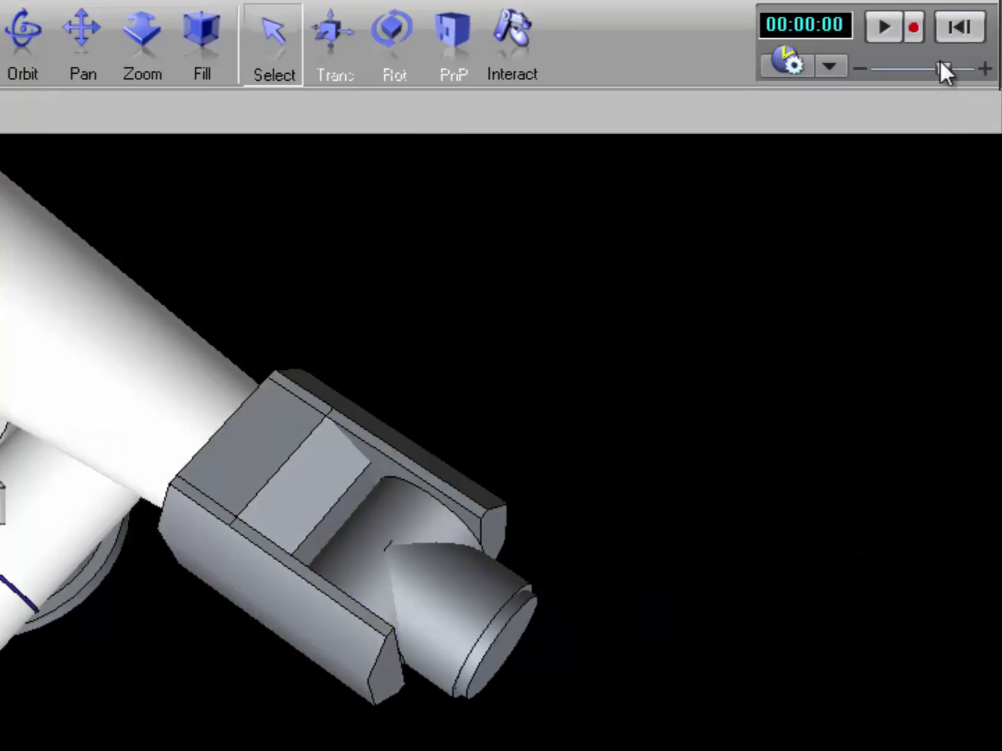
pyautogui.click(890, 32)
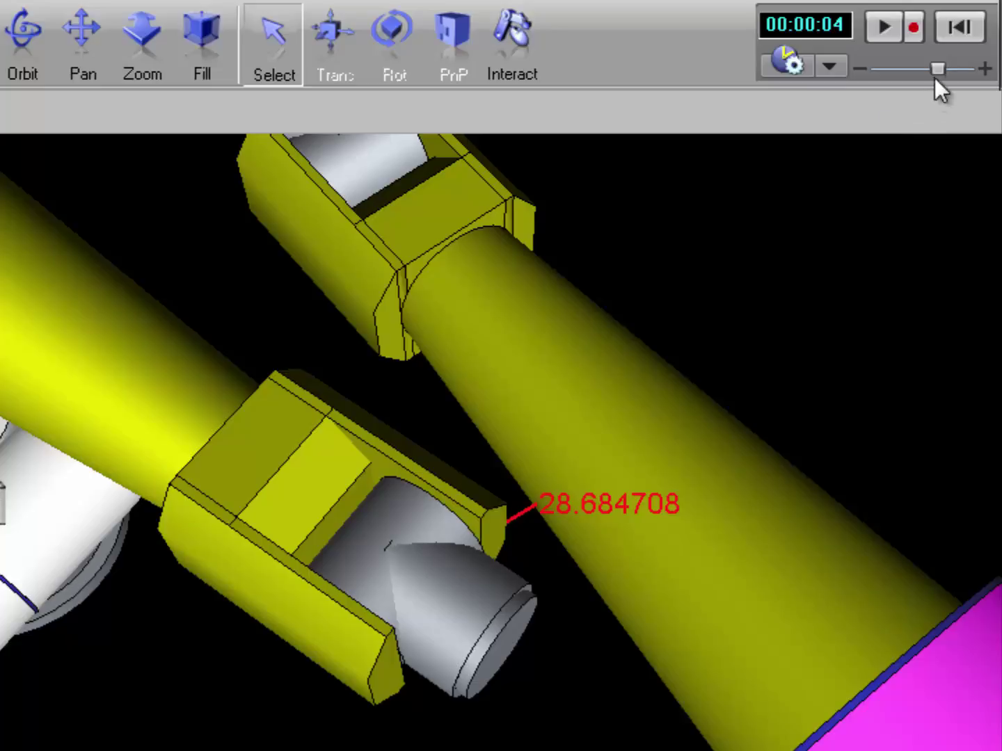
pyautogui.click(950, 35)
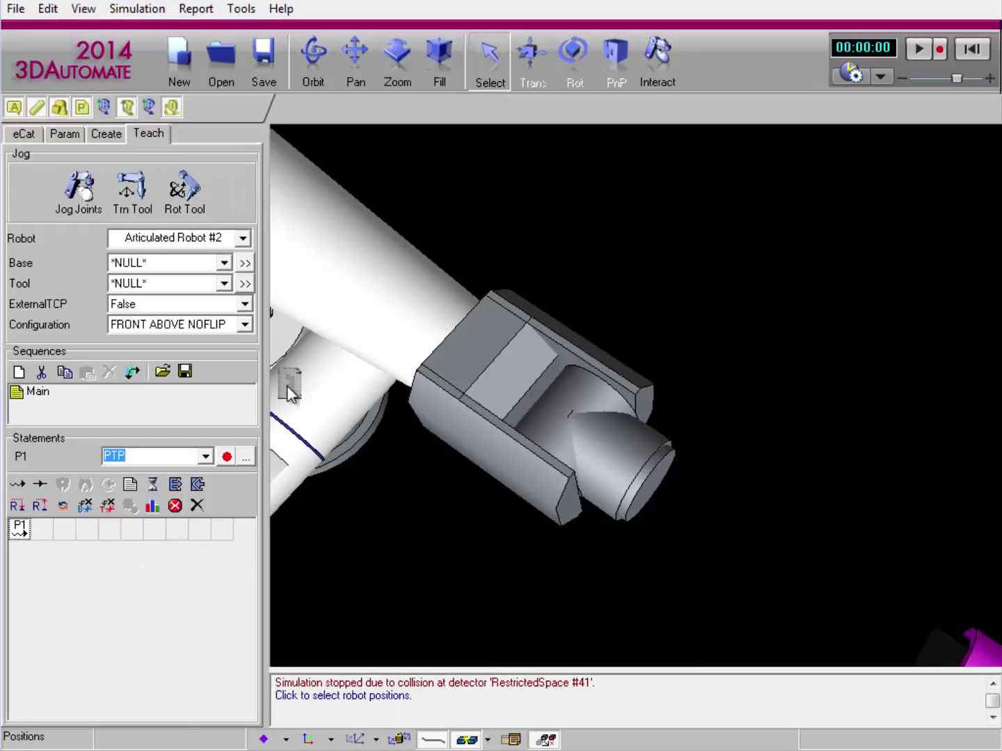
# Step: Jog the Articulated Robot's tool along its X axis toward Articulated Robot #2 with the Translate Tool
pyautogui.click(132, 188)
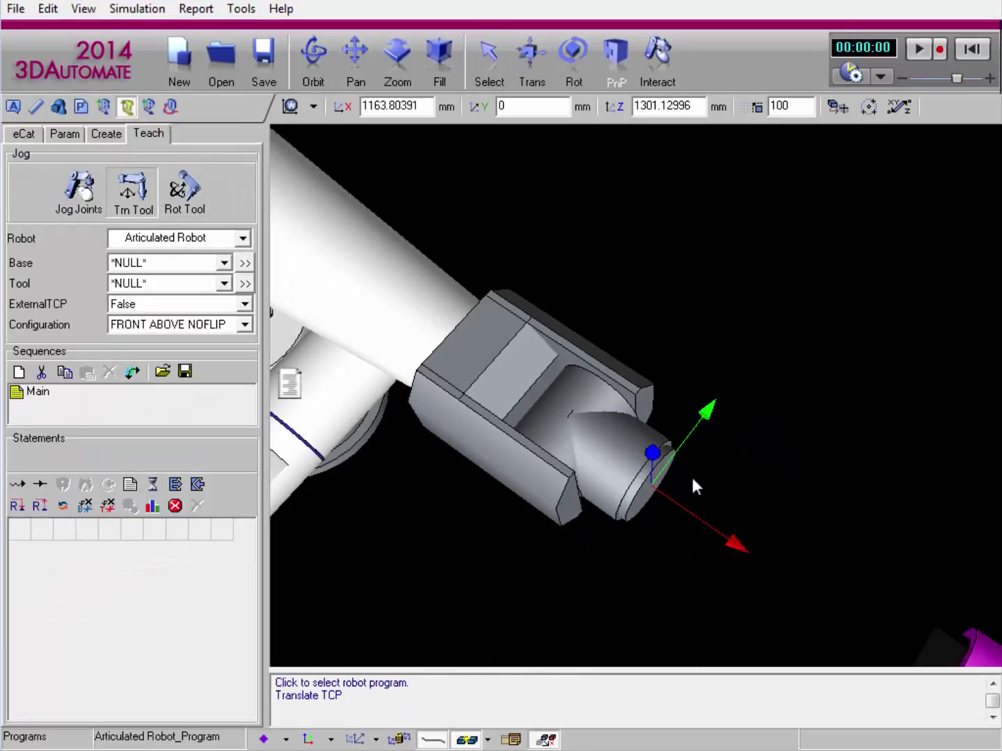
pyautogui.moveTo(695, 550); pyautogui.dragTo(771, 536, button='right')
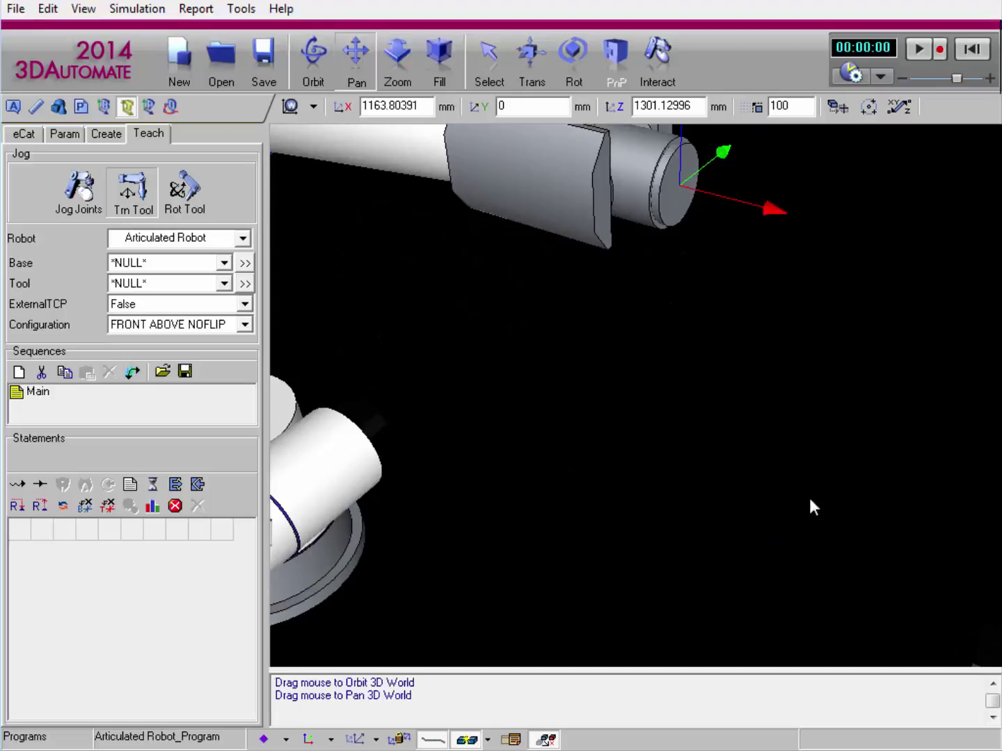
pyautogui.moveTo(812, 508); pyautogui.dragTo(731, 599, button='middle')
pyautogui.scroll(-3, 735, 579)
pyautogui.moveTo(745, 568); pyautogui.dragTo(635, 551, button='right')
pyautogui.moveTo(523, 396); pyautogui.dragTo(583, 434)
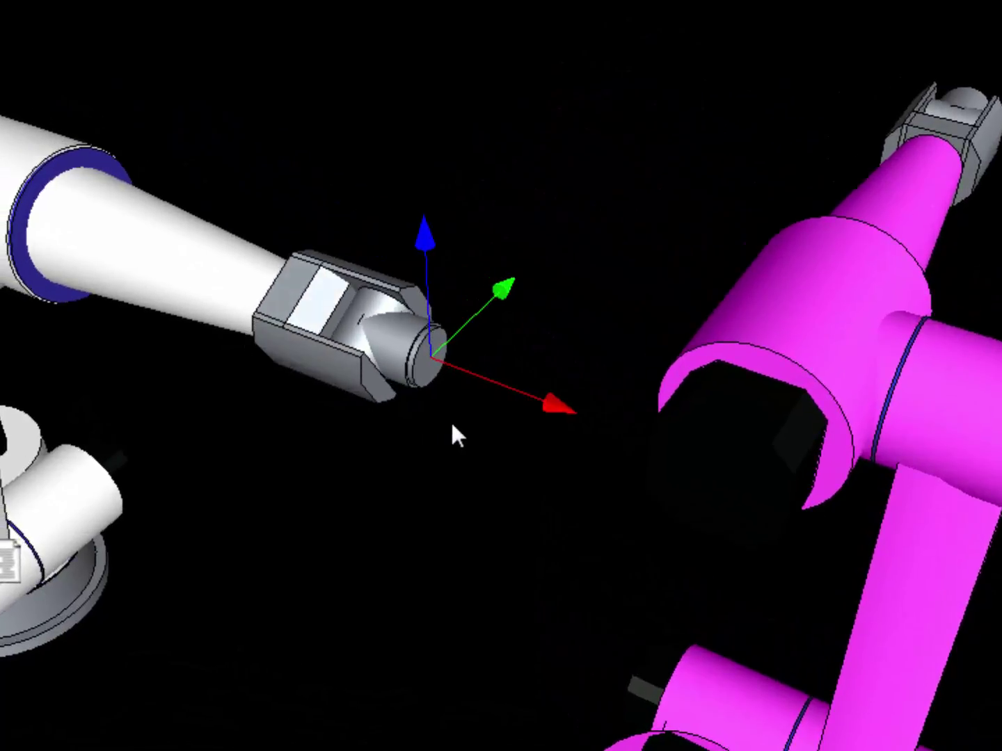
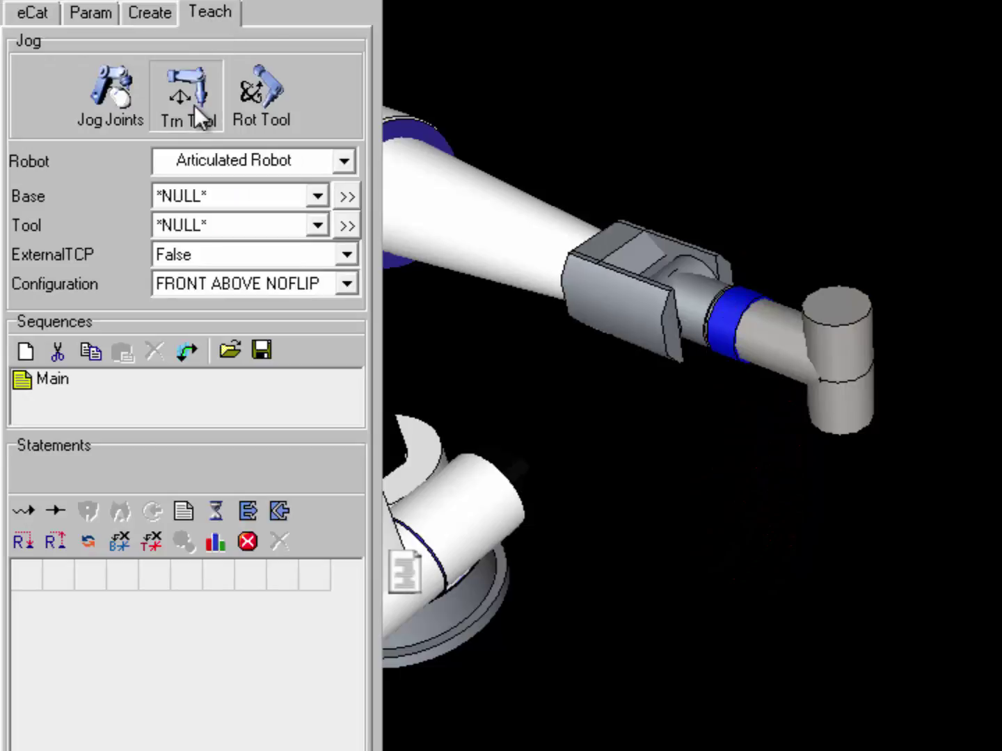
# Step: Jog the Articulated Robot's tool along X to about 1558 mm, driving DTool into Articulated Robot #2
pyautogui.click(191, 101)
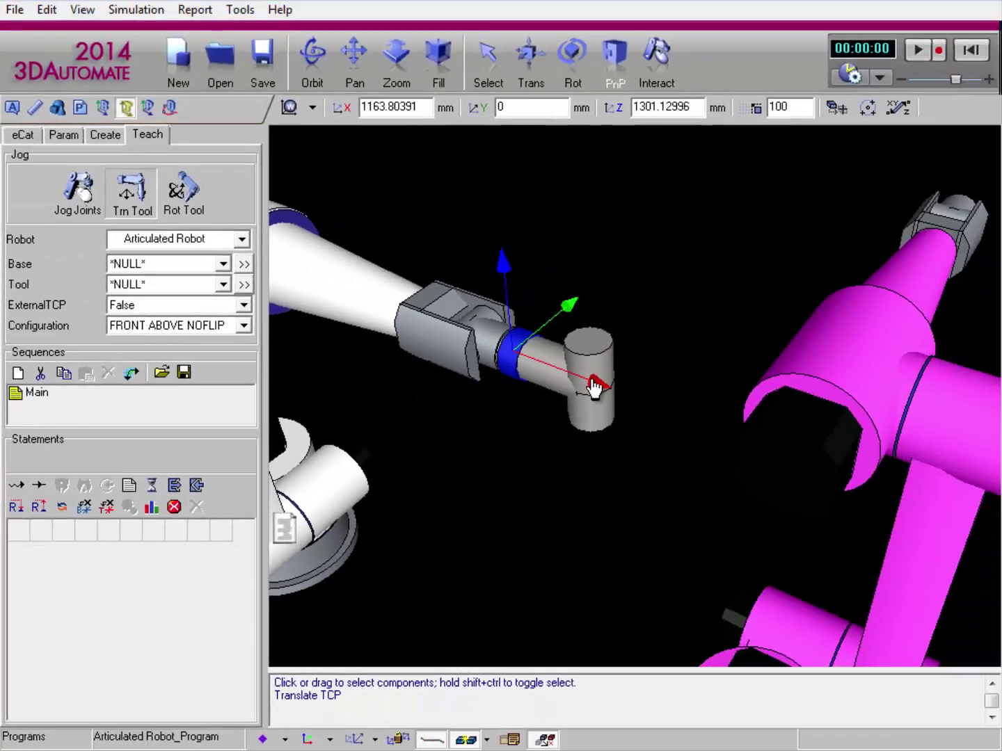
pyautogui.moveTo(593, 387); pyautogui.dragTo(763, 464)
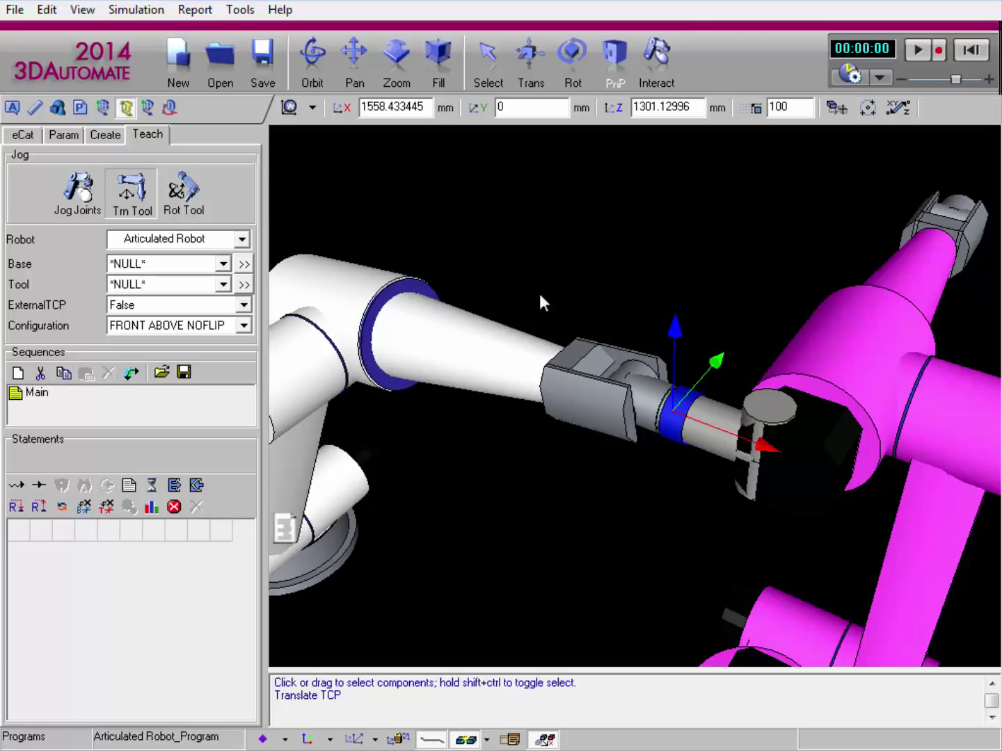
# Step: Create a new collision detector named ToolSpace in the Collision Detector Editor
pyautogui.click(242, 10)
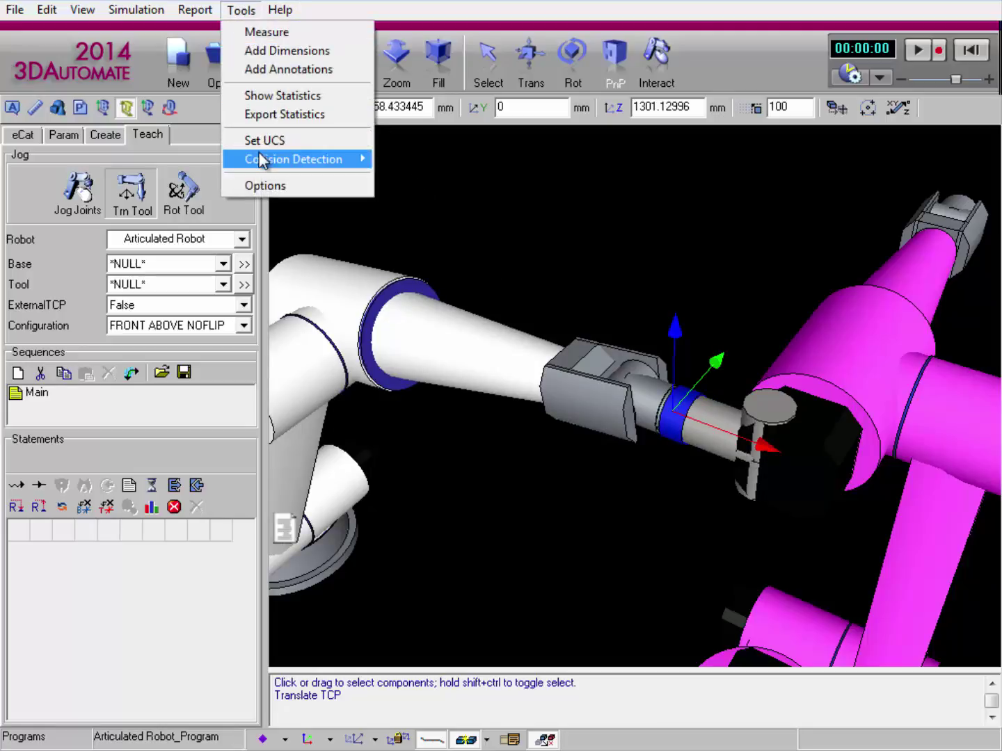
pyautogui.moveTo(260, 159)
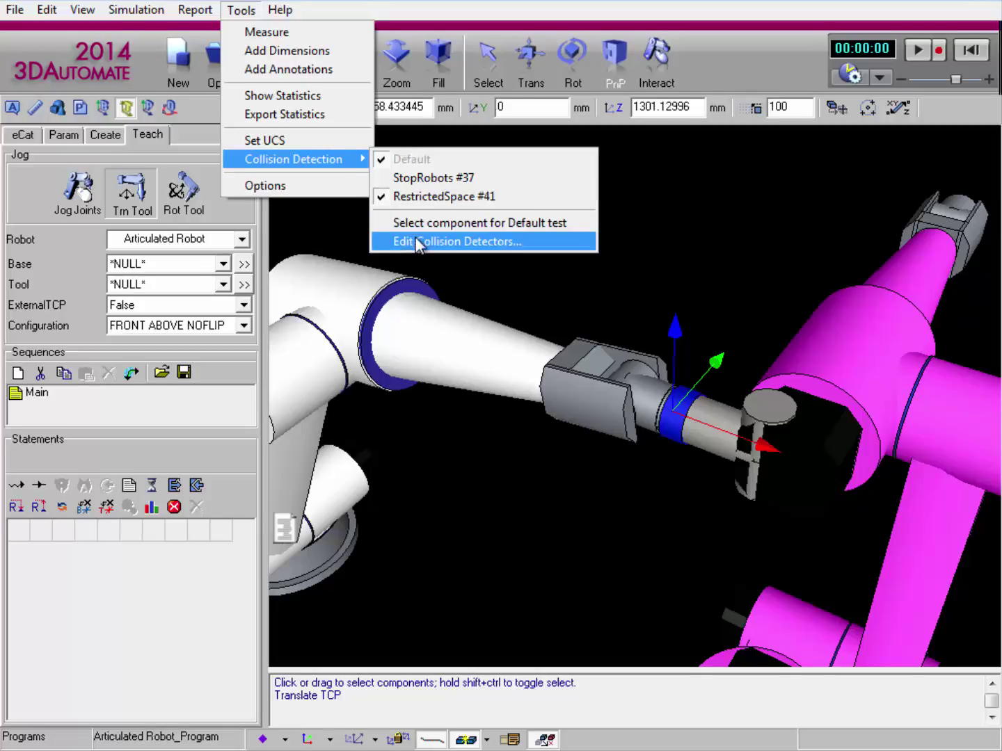
pyautogui.click(415, 240)
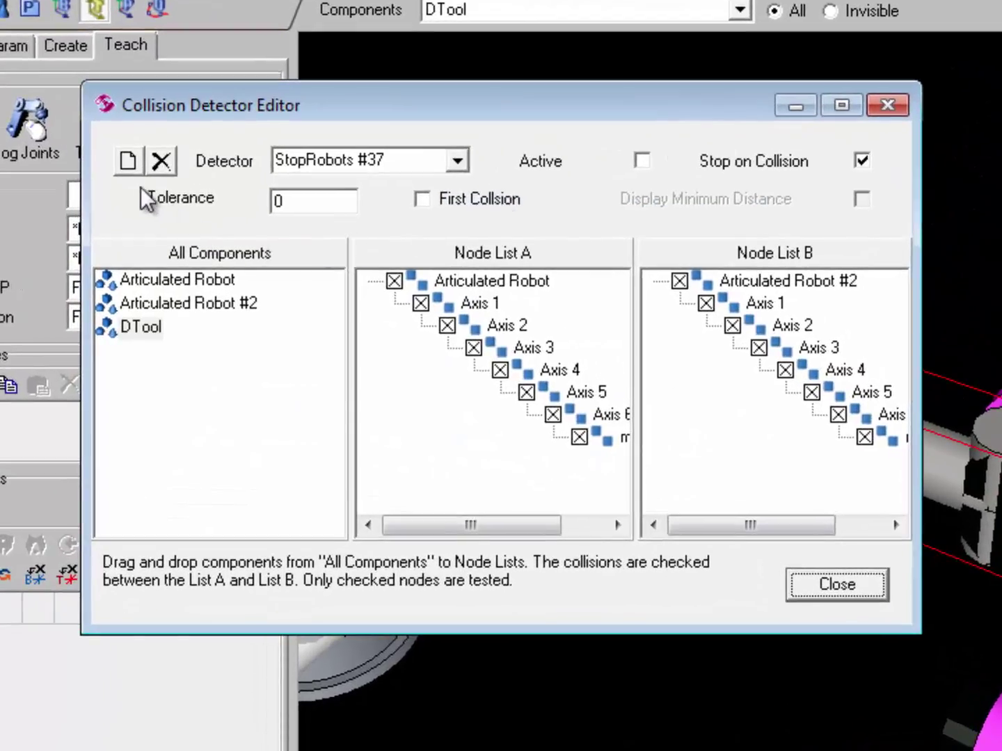
pyautogui.click(128, 162)
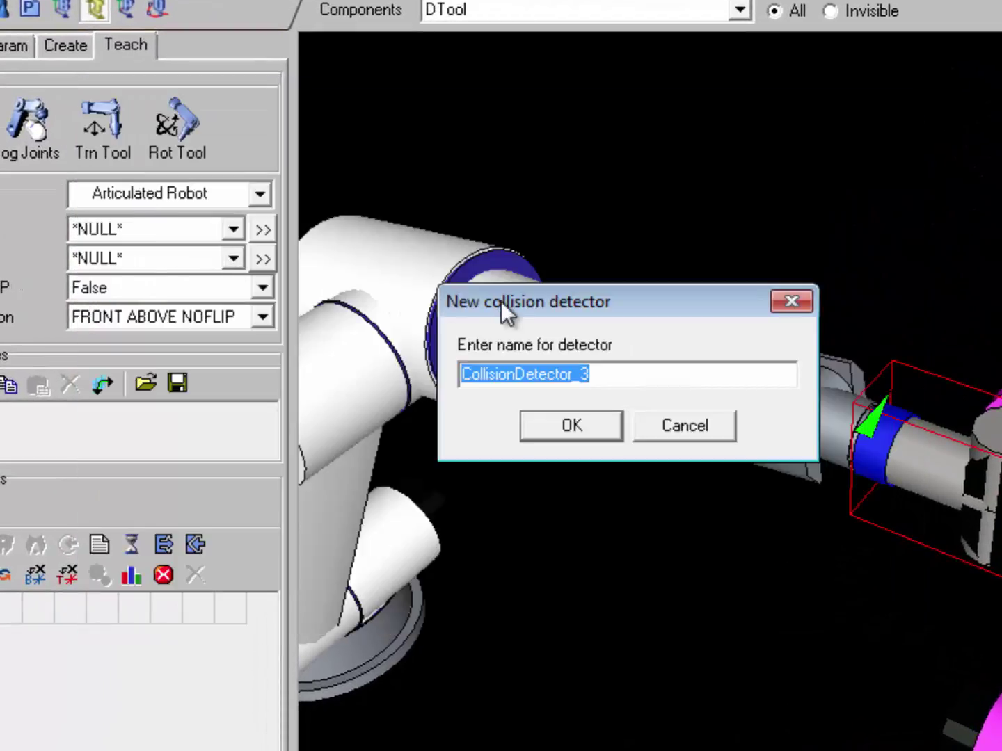
pyautogui.write('ToolSpace')
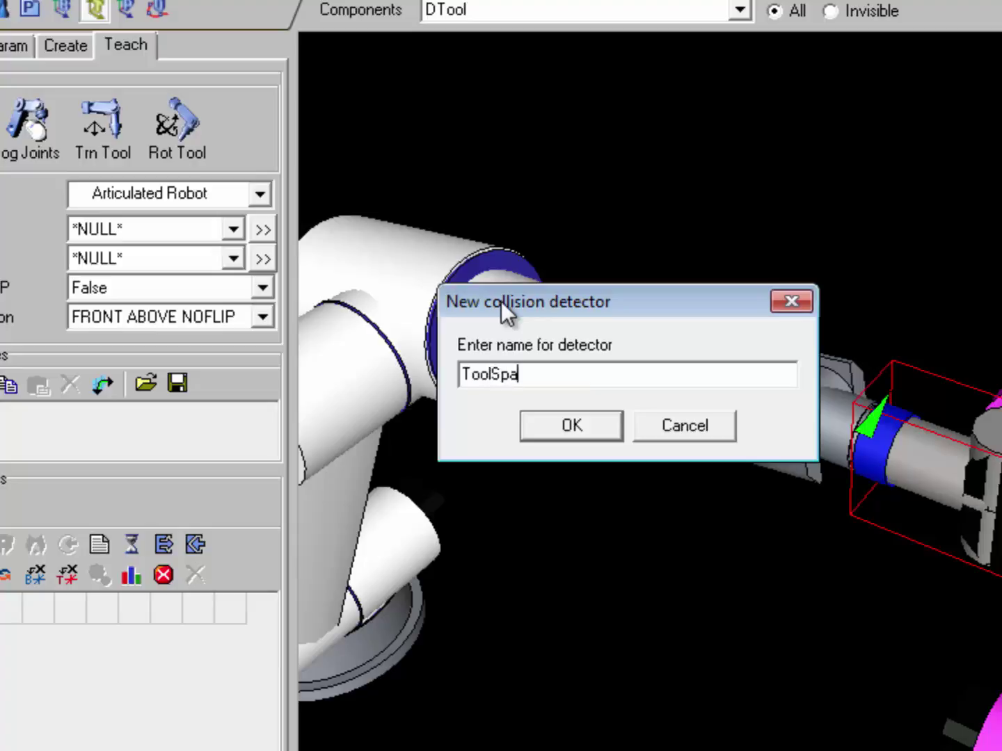
pyautogui.click(566, 420)
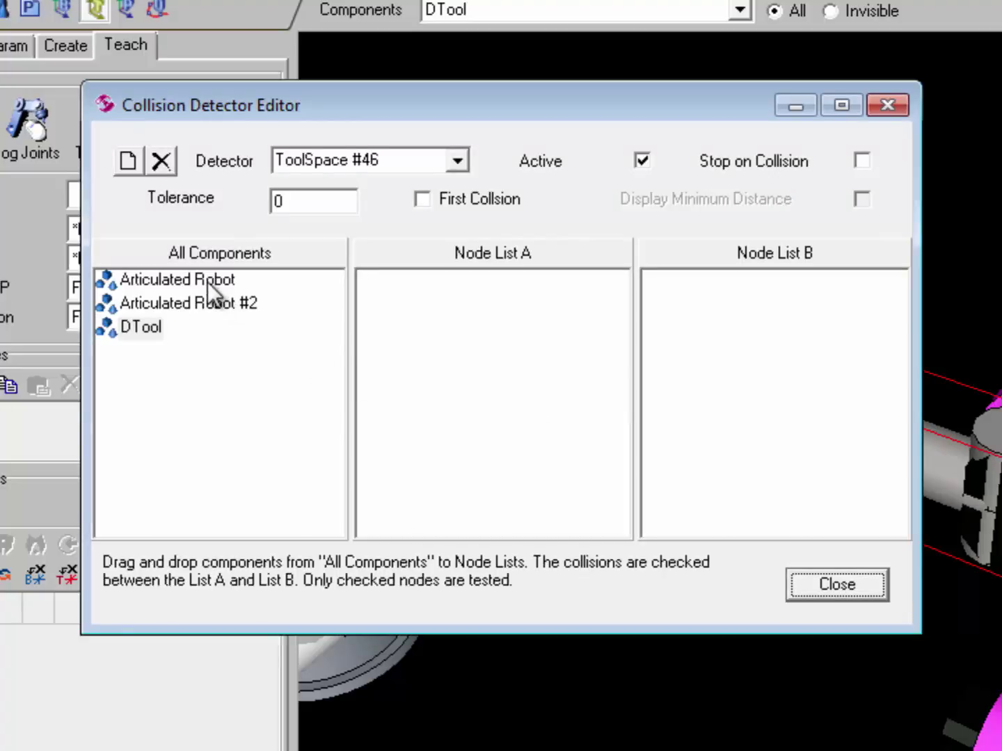
# Step: Add Articulated Robot and DTool to ToolSpace's Node List A and Articulated Robot #2 to Node List B, and check for collisions with the Translate Tool
pyautogui.moveTo(207, 282); pyautogui.dragTo(510, 342)
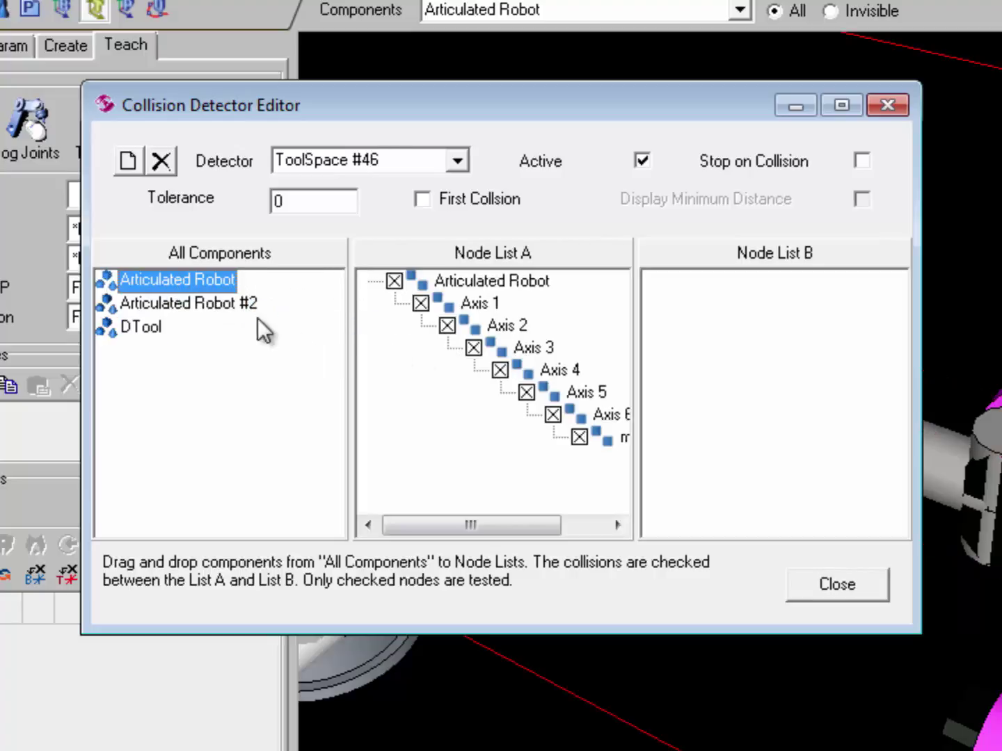
pyautogui.moveTo(235, 303); pyautogui.dragTo(752, 351)
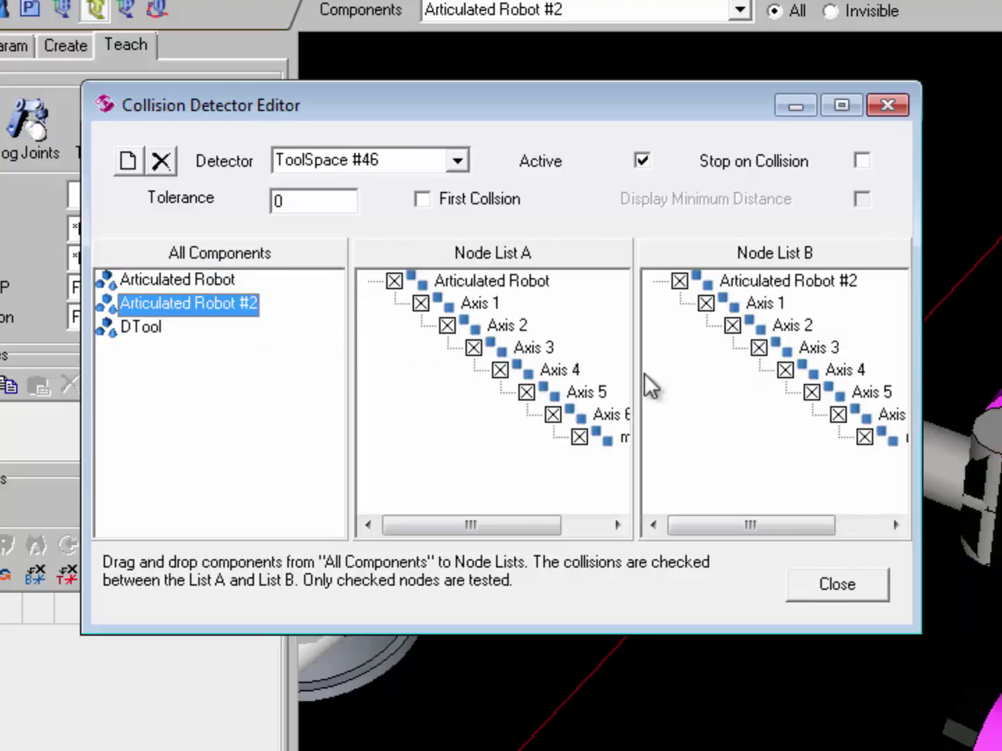
pyautogui.moveTo(135, 330); pyautogui.dragTo(451, 482)
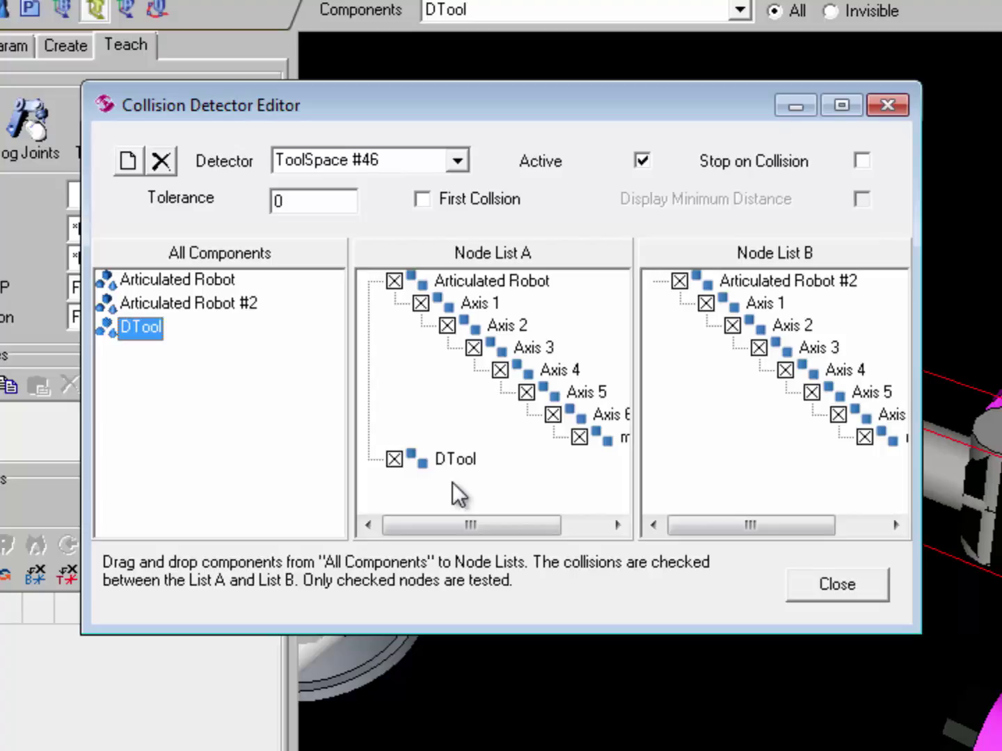
pyautogui.click(807, 590)
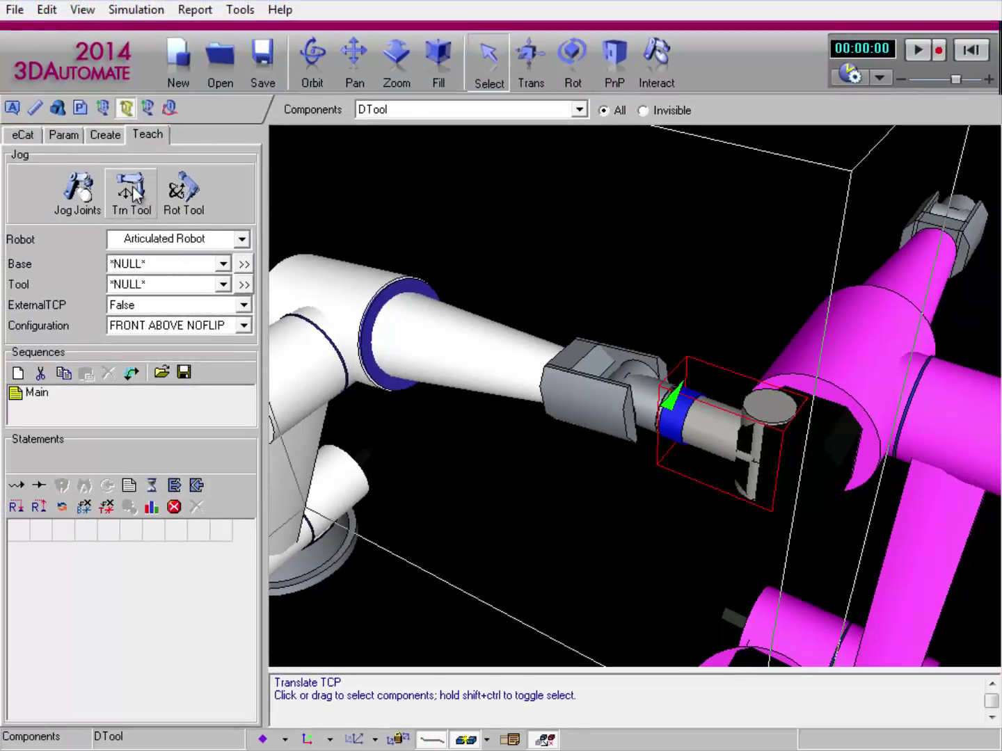
pyautogui.click(132, 195)
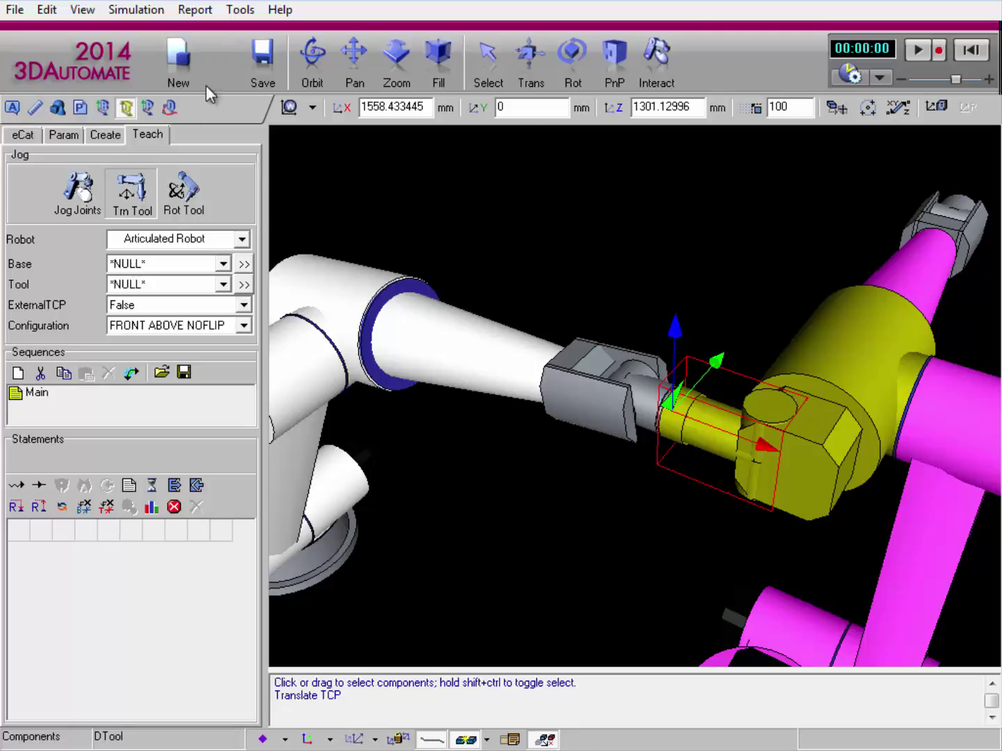
# Step: Exclude Axis 3 of Articulated Robot #2 from the ToolSpace detector's Node List B, and close the editor
pyautogui.click(240, 9)
pyautogui.moveTo(264, 158)
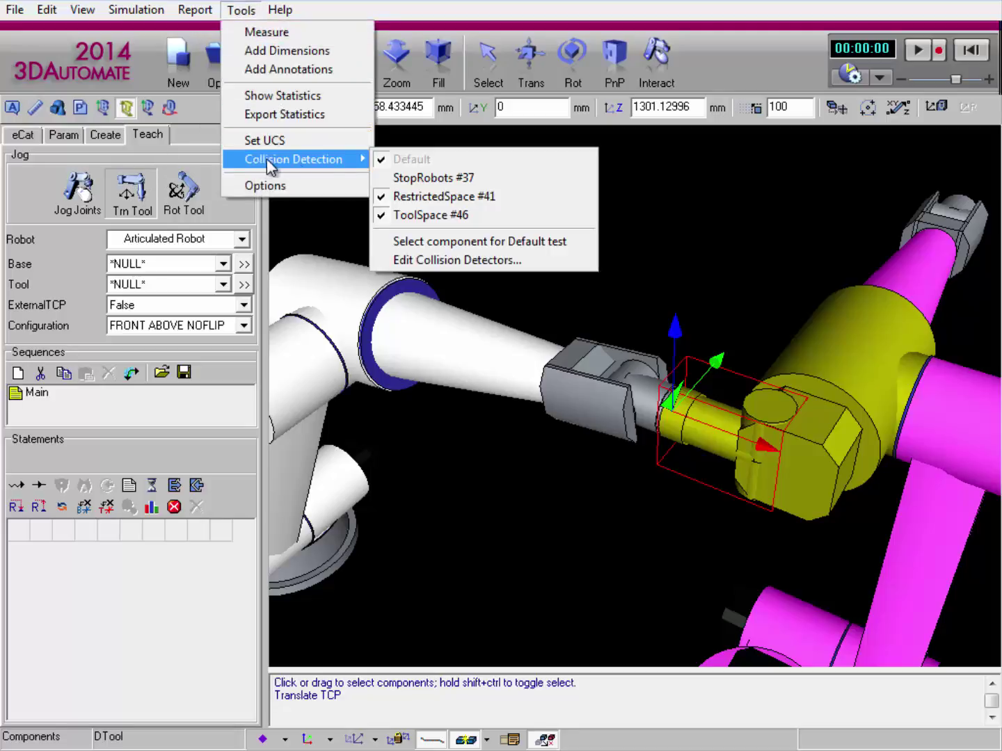
pyautogui.click(442, 261)
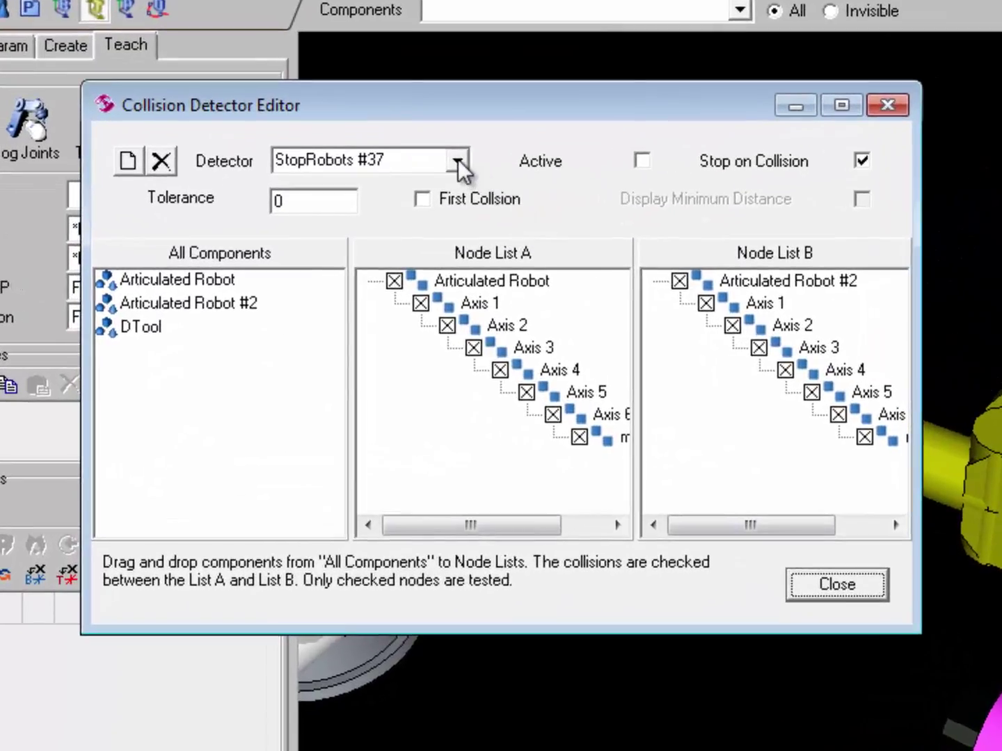
pyautogui.click(399, 204)
pyautogui.click(440, 223)
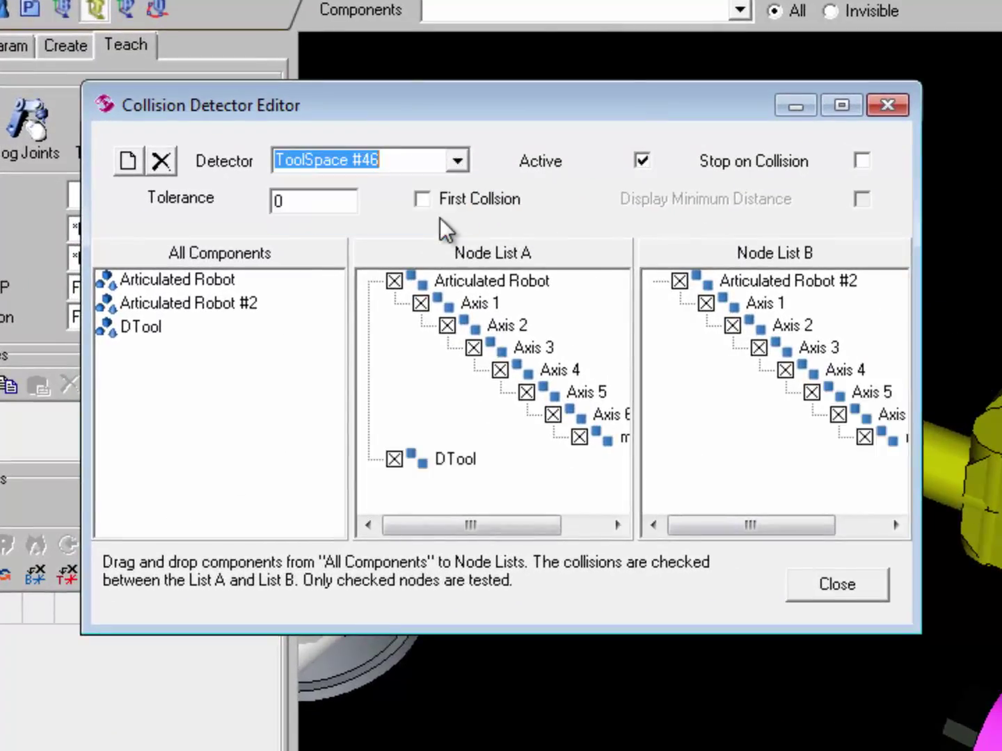
pyautogui.click(759, 349)
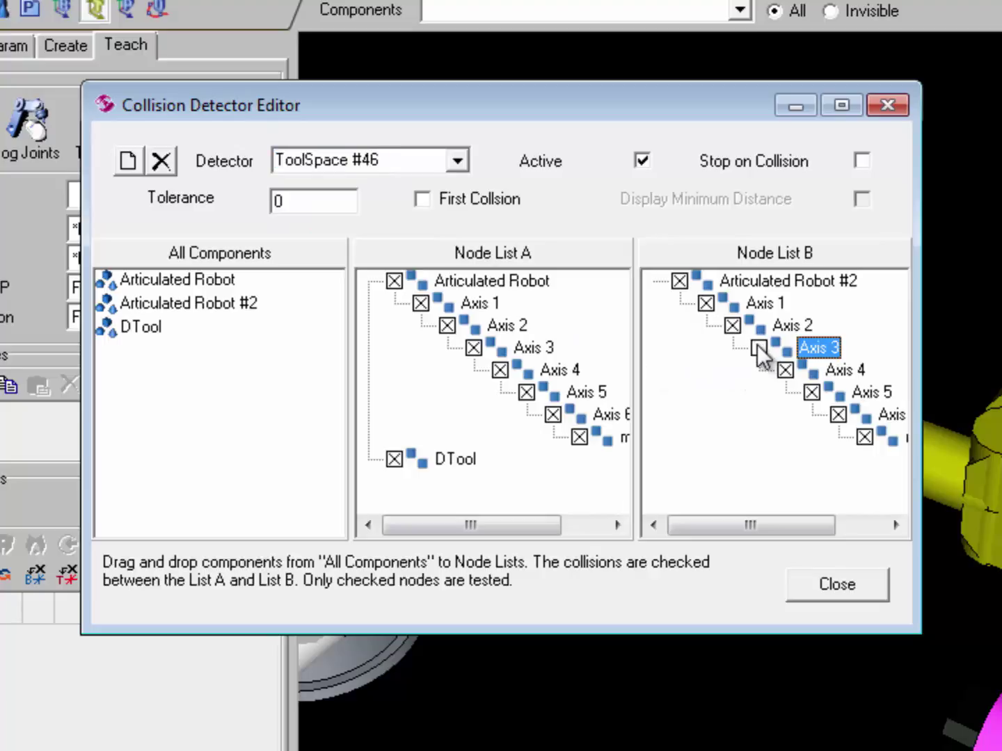
pyautogui.click(813, 585)
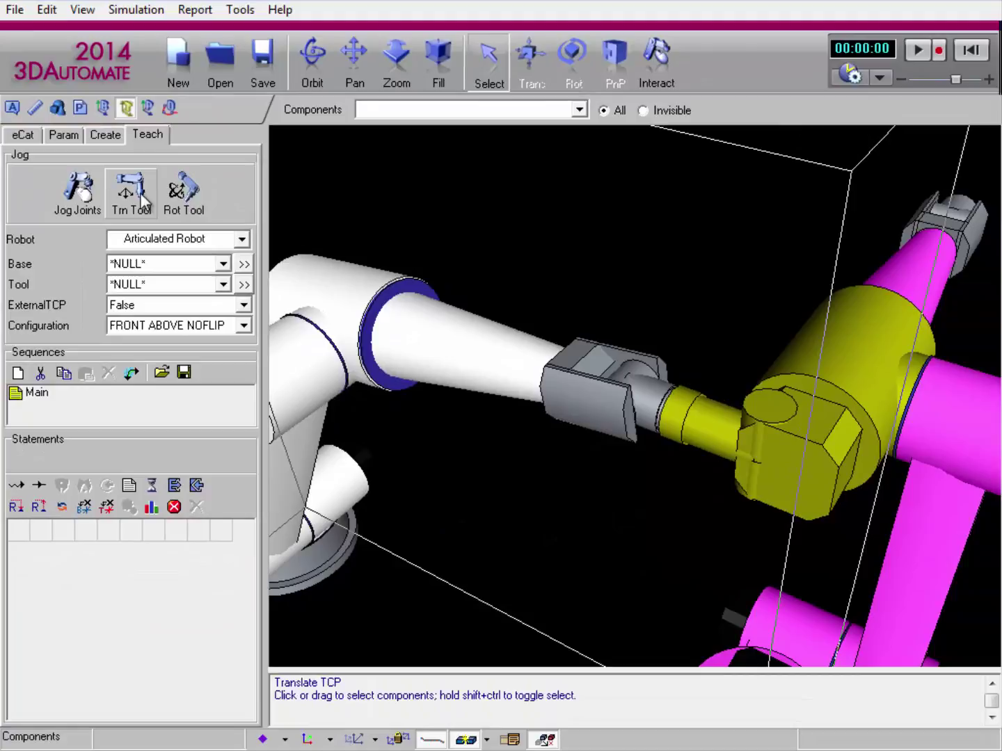
# Step: Jog the Articulated Robot's tool along its Y axis to test the ToolSpace detector without Axis 3
pyautogui.click(129, 164)
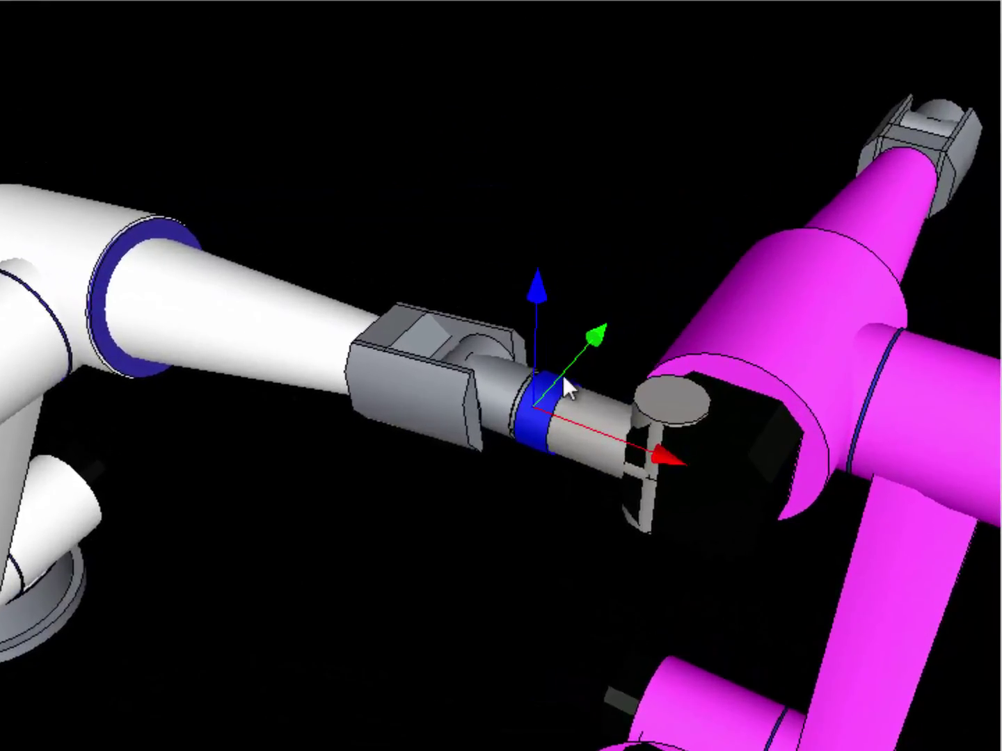
pyautogui.moveTo(598, 350); pyautogui.dragTo(605, 425)
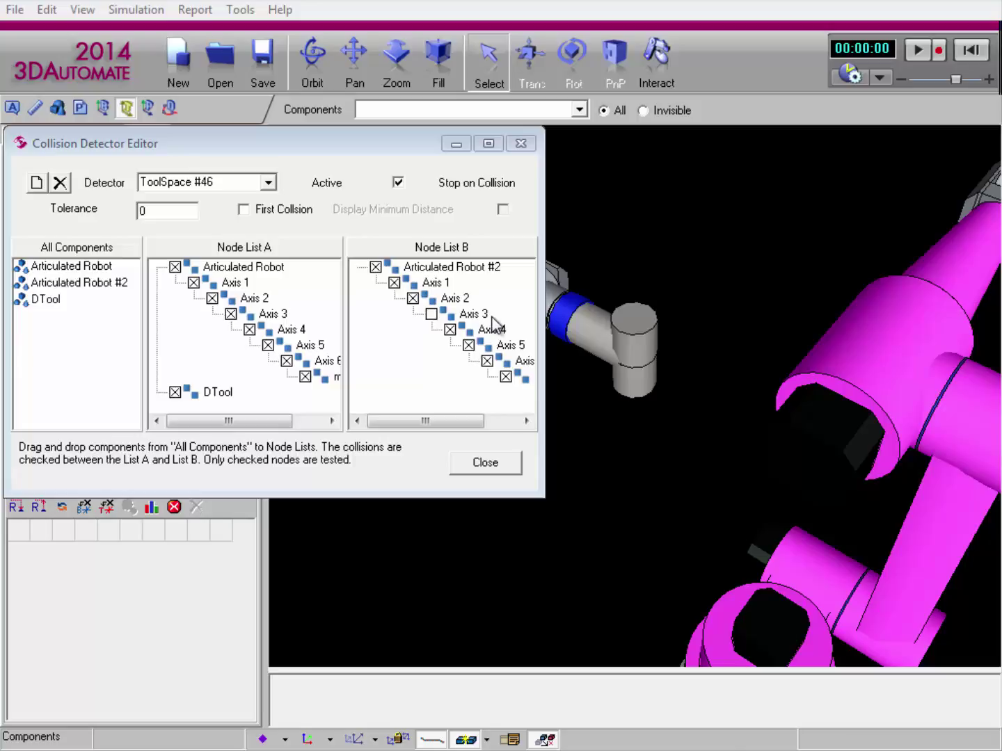
# Step: Select DTool, close the Collision Detector Editor, and add a new link under DTool in its component node tree
pyautogui.click(605, 341)
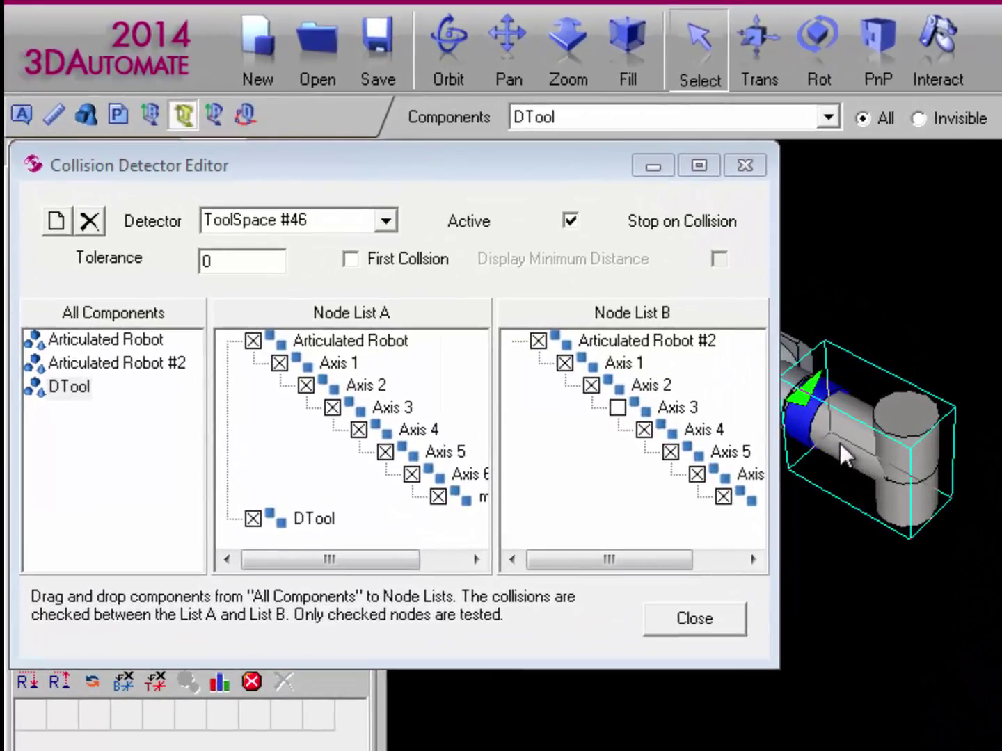
pyautogui.click(839, 443)
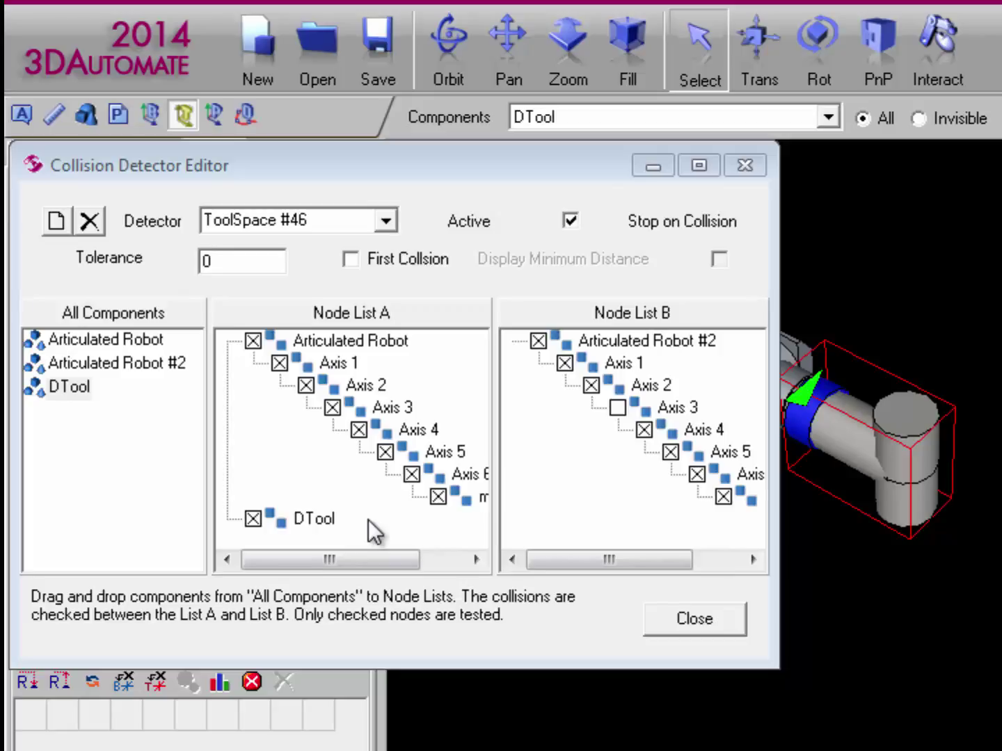
pyautogui.click(642, 615)
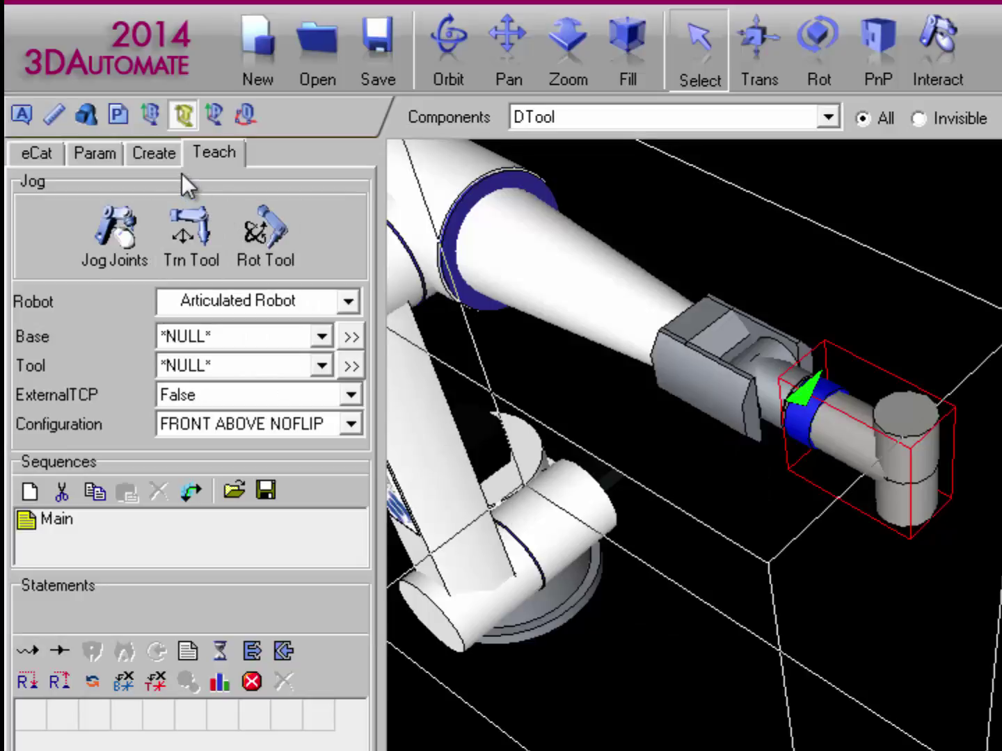
pyautogui.click(153, 154)
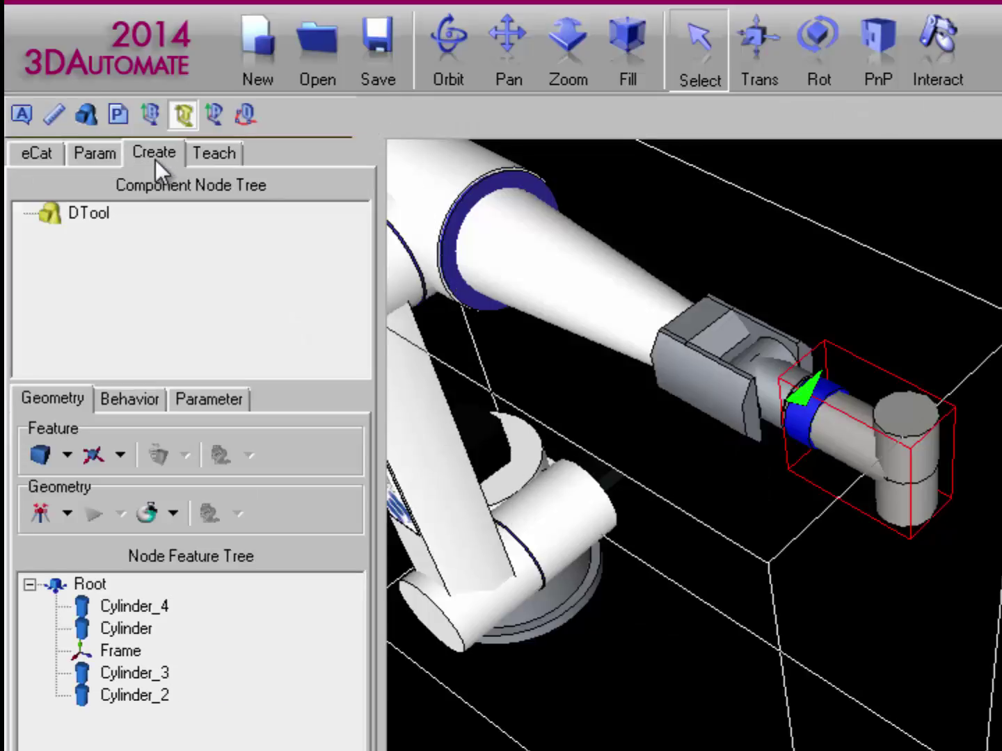
pyautogui.rightClick(101, 213)
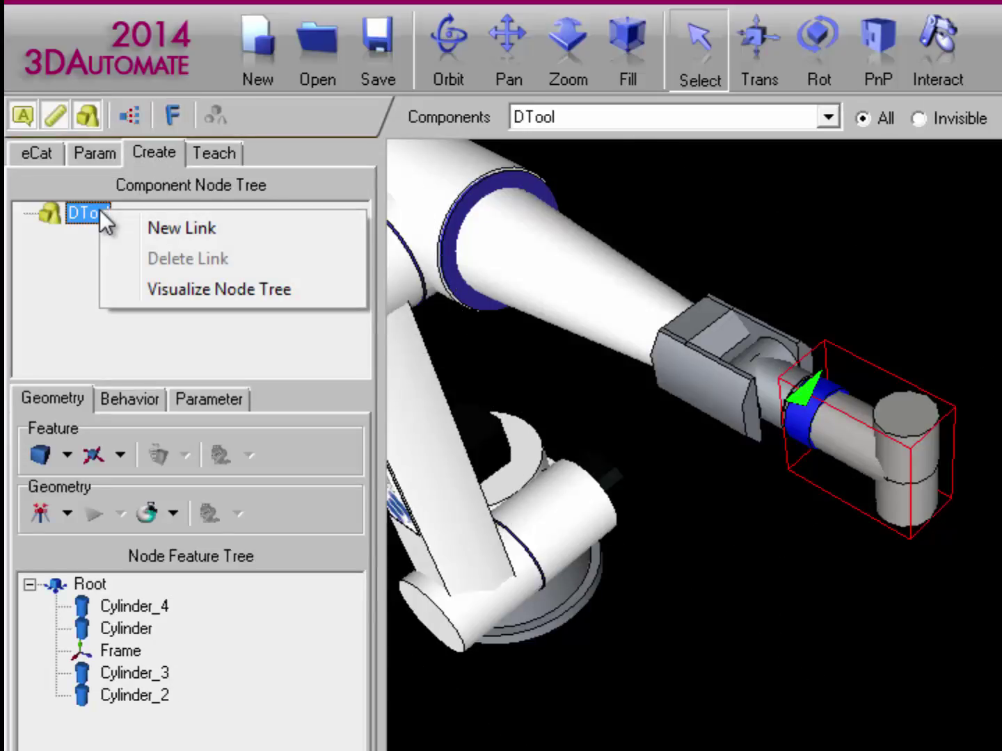
pyautogui.click(120, 225)
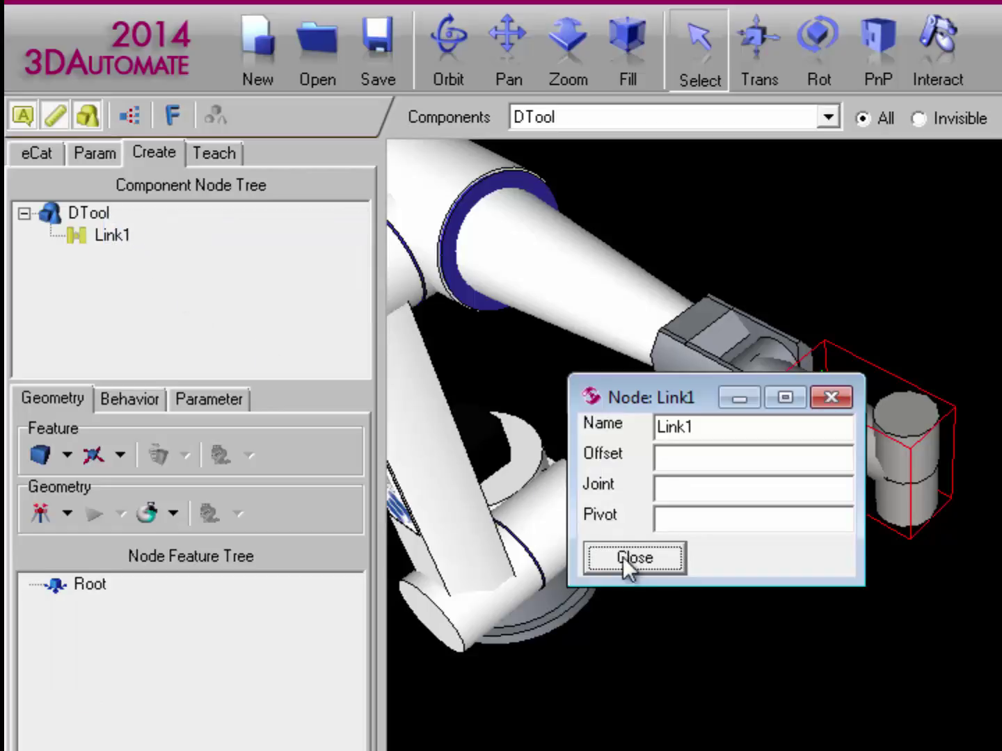
pyautogui.click(629, 557)
# Step: Move Cylinder_2 from DTool's root node to Link1, and reselect the DTool node
pyautogui.click(89, 214)
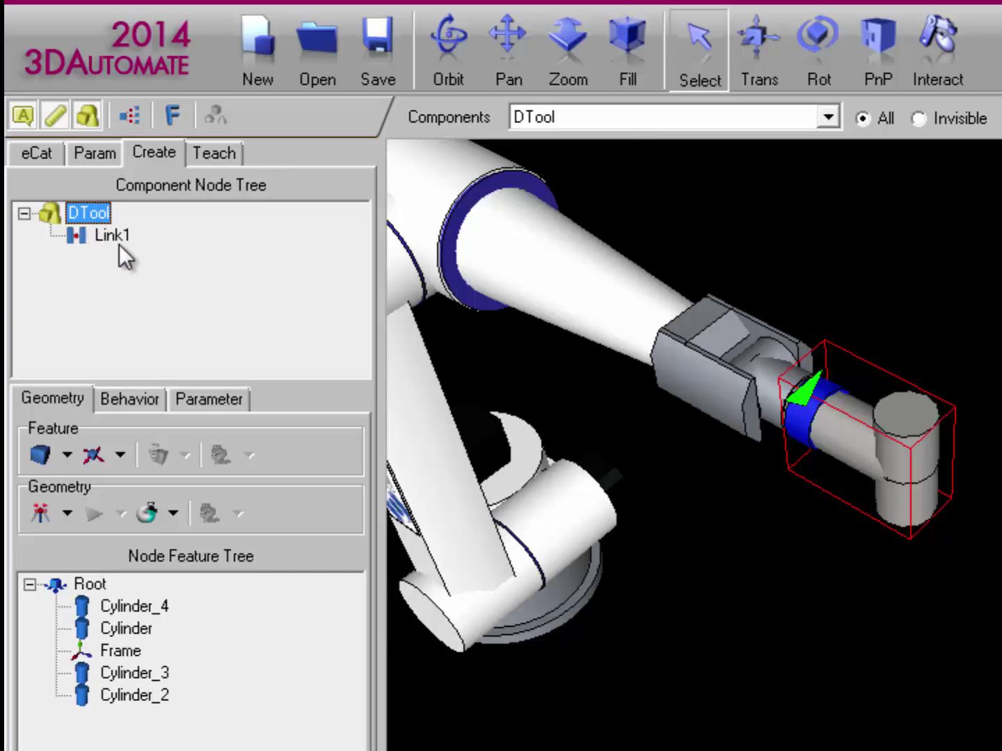
pyautogui.click(147, 676)
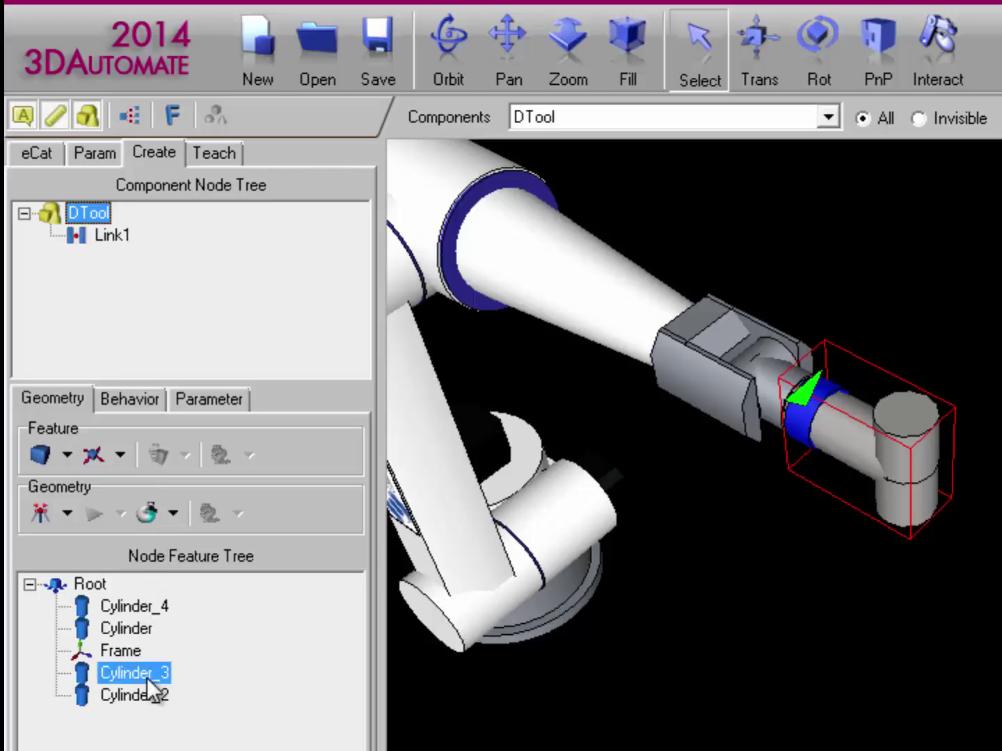
pyautogui.click(139, 696)
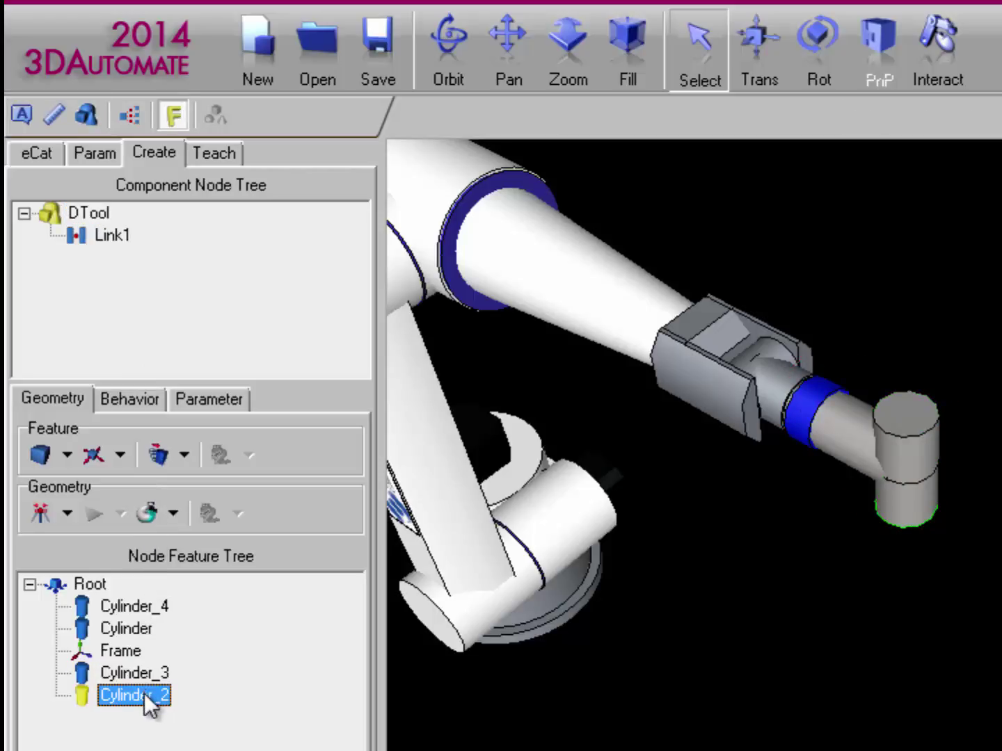
pyautogui.moveTo(144, 693); pyautogui.dragTo(108, 234)
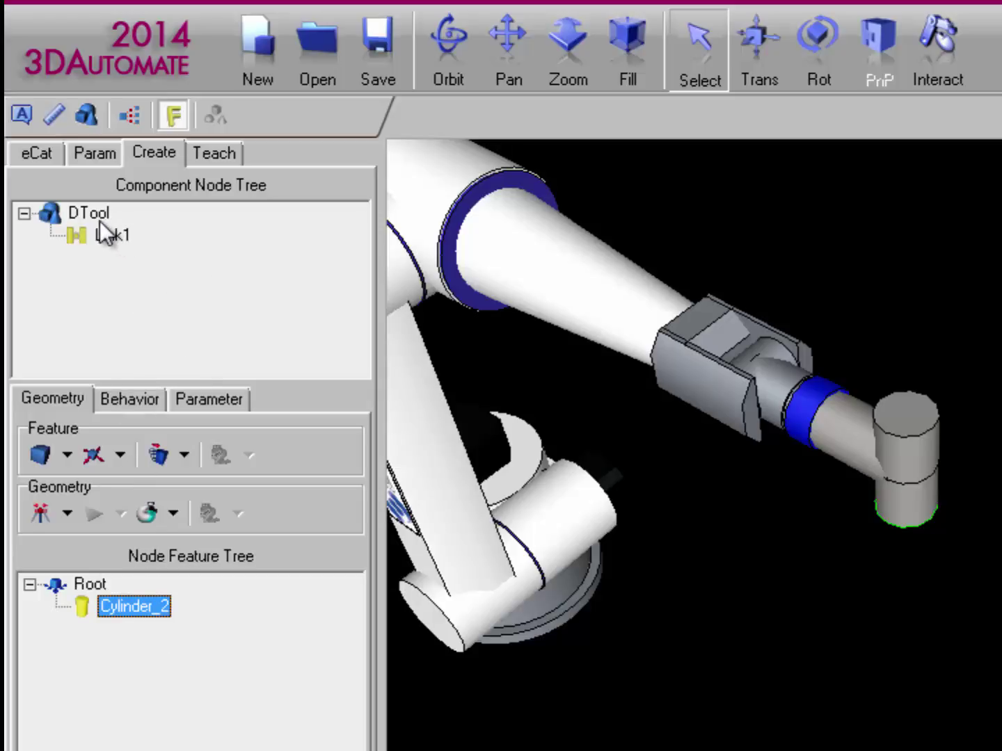
pyautogui.click(97, 216)
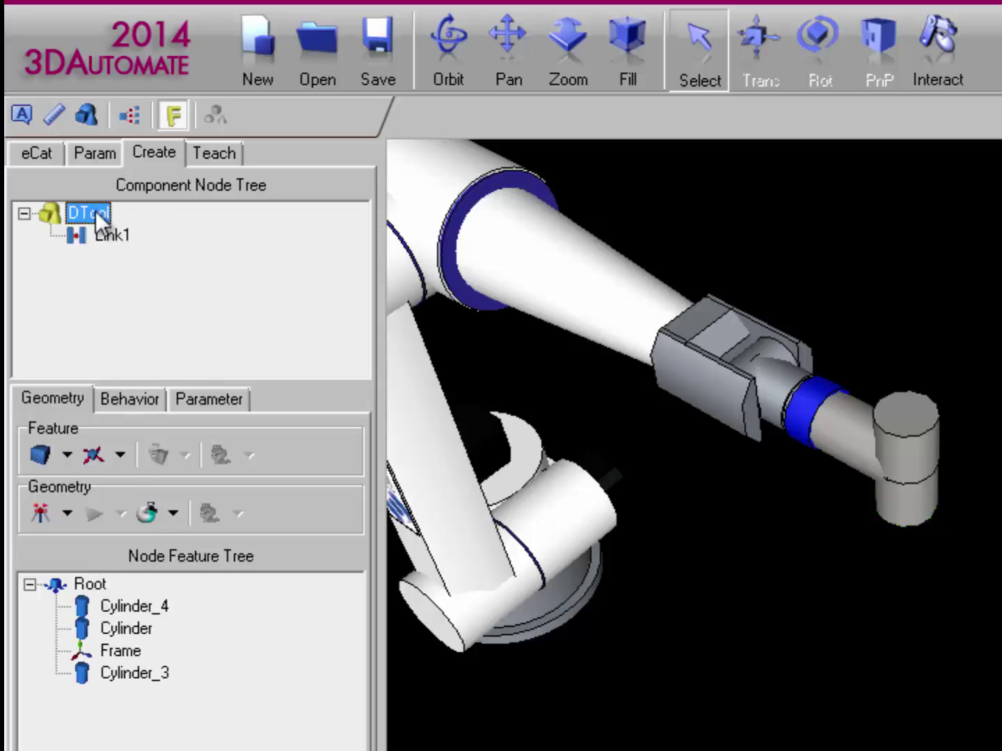
# Step: Move Cylinder_3 from DTool's root node to Link1
pyautogui.click(131, 673)
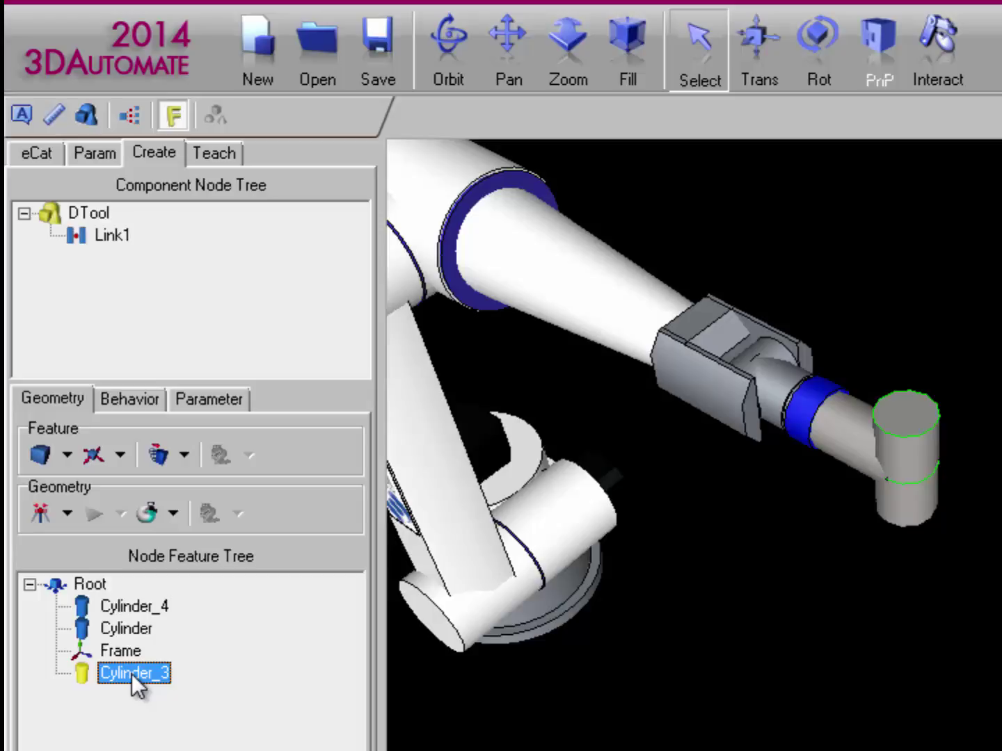
pyautogui.moveTo(131, 674); pyautogui.dragTo(107, 239)
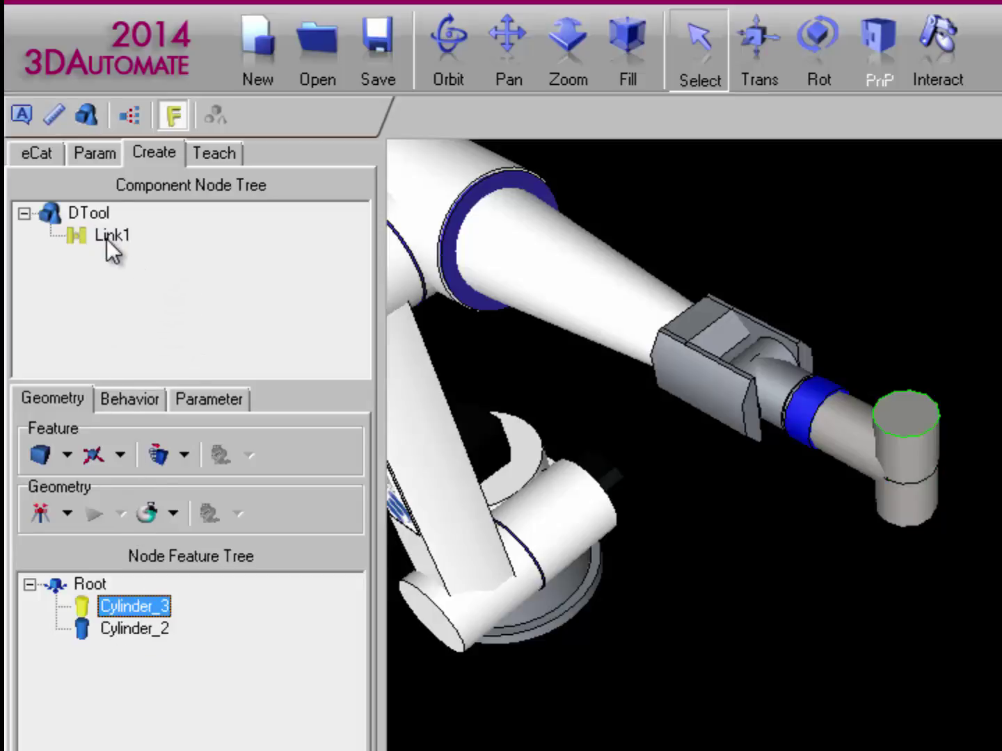
# Step: In the ToolSpace detector, exclude DTool's Link1 from Node List A and include Axis 3 of Articulated Robot #2 in Node List B again
pyautogui.click(341, 3)
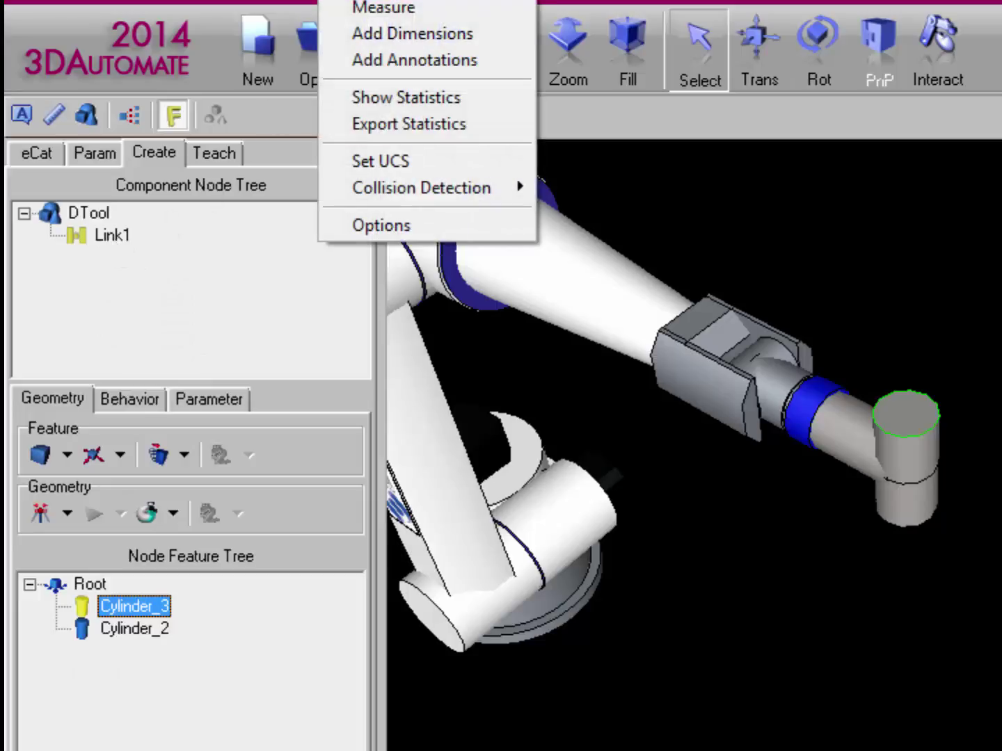
pyautogui.moveTo(362, 178)
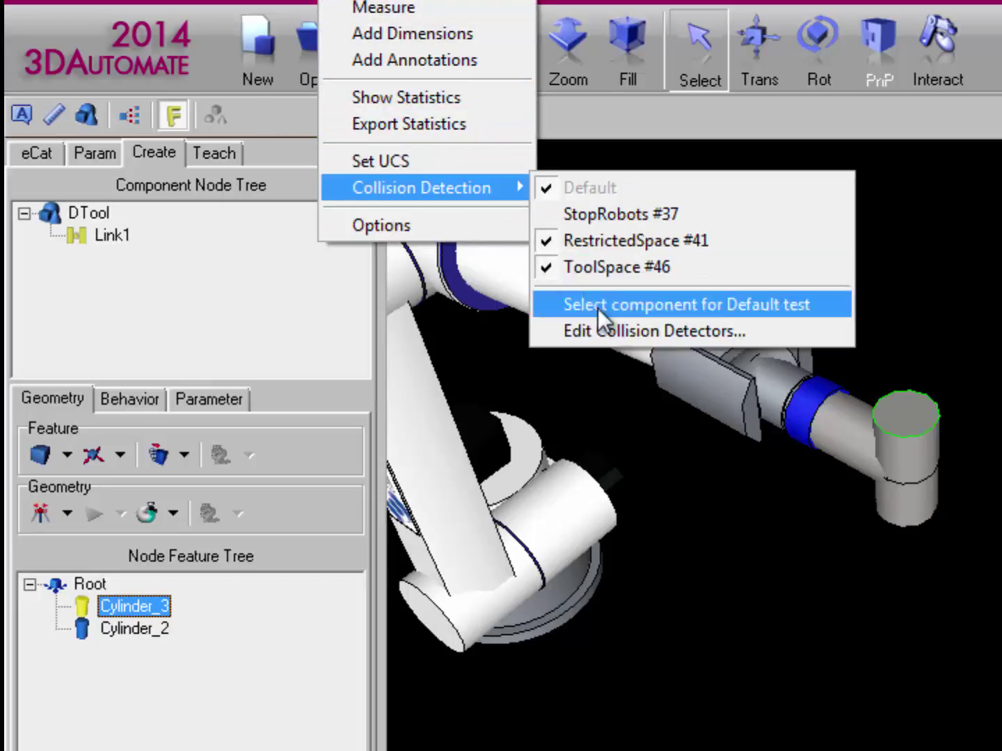
pyautogui.click(634, 330)
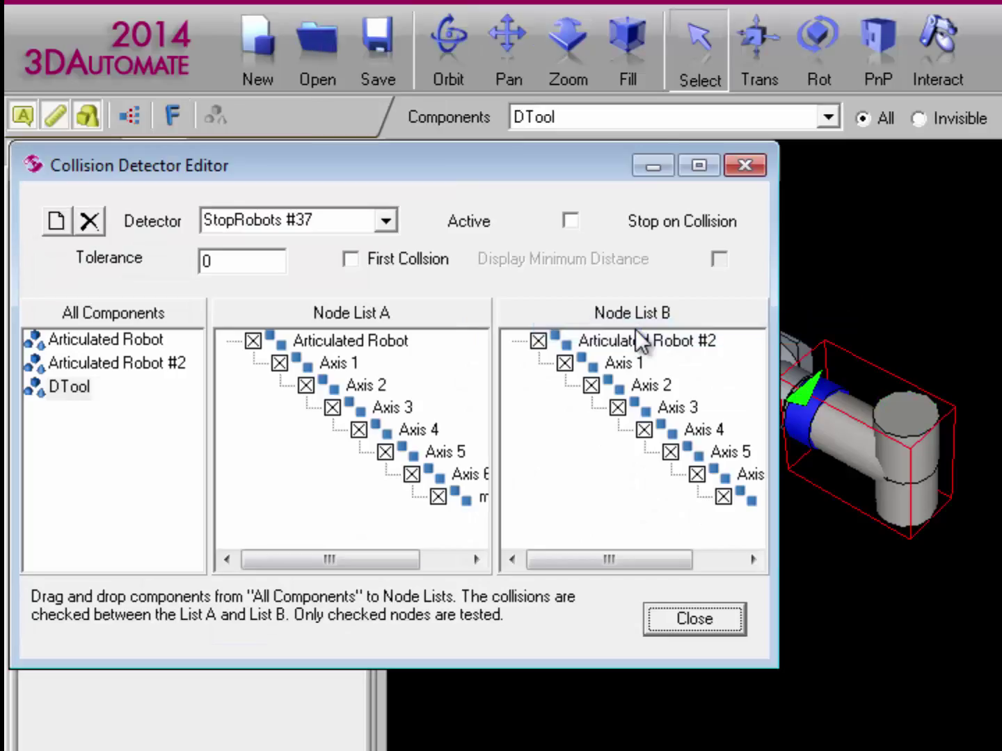
pyautogui.click(386, 221)
pyautogui.click(367, 284)
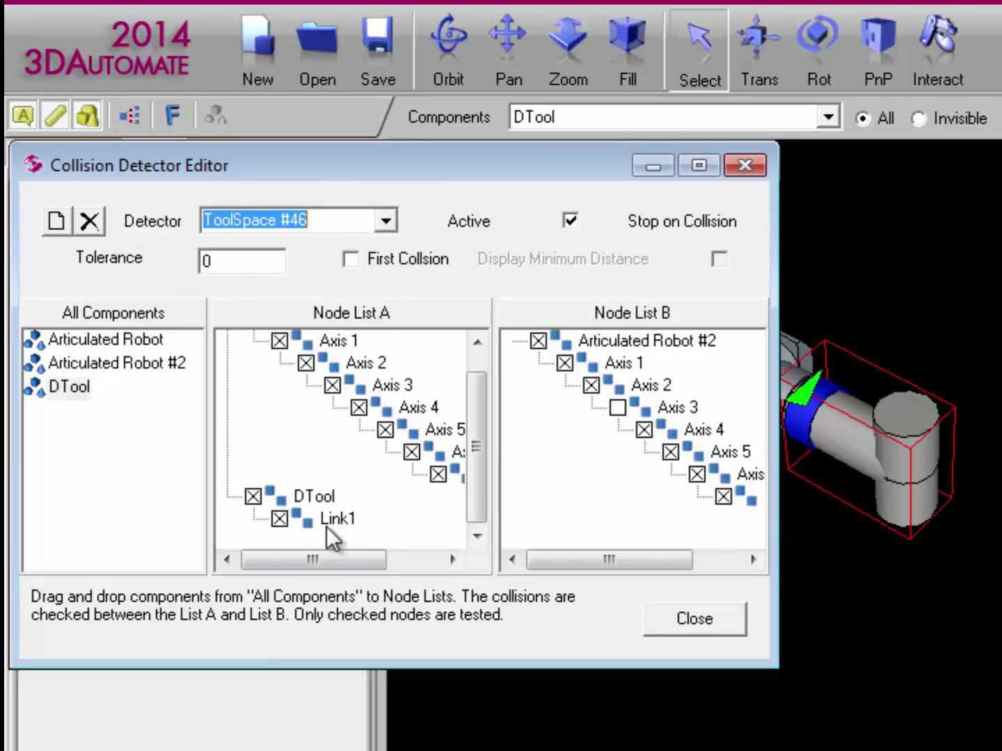
pyautogui.click(279, 519)
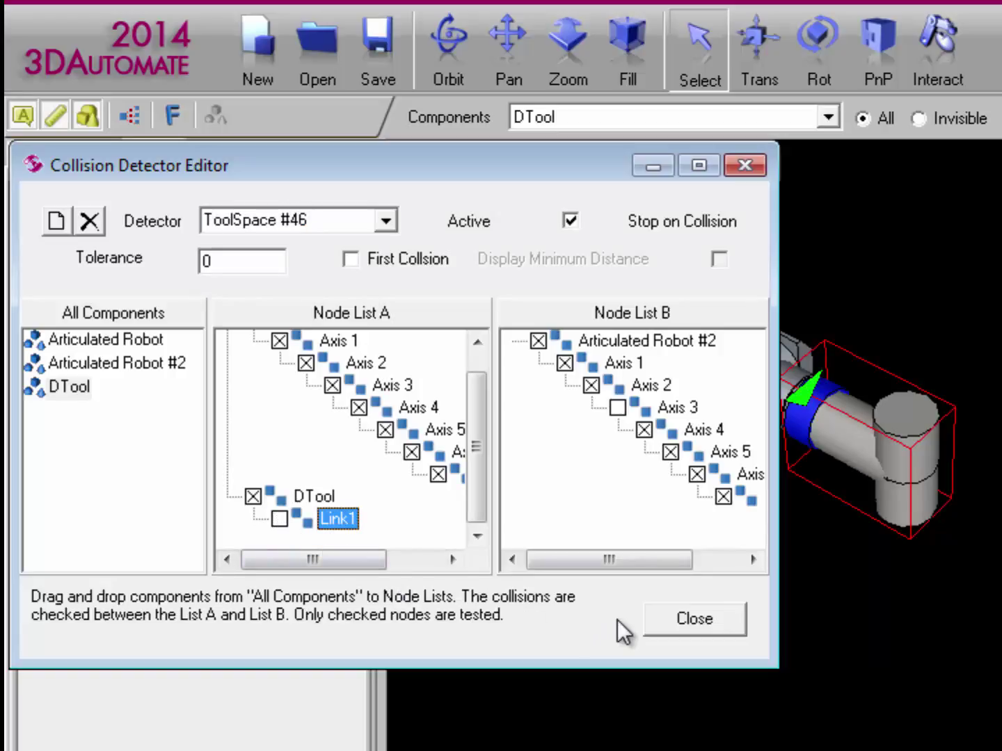
pyautogui.click(618, 408)
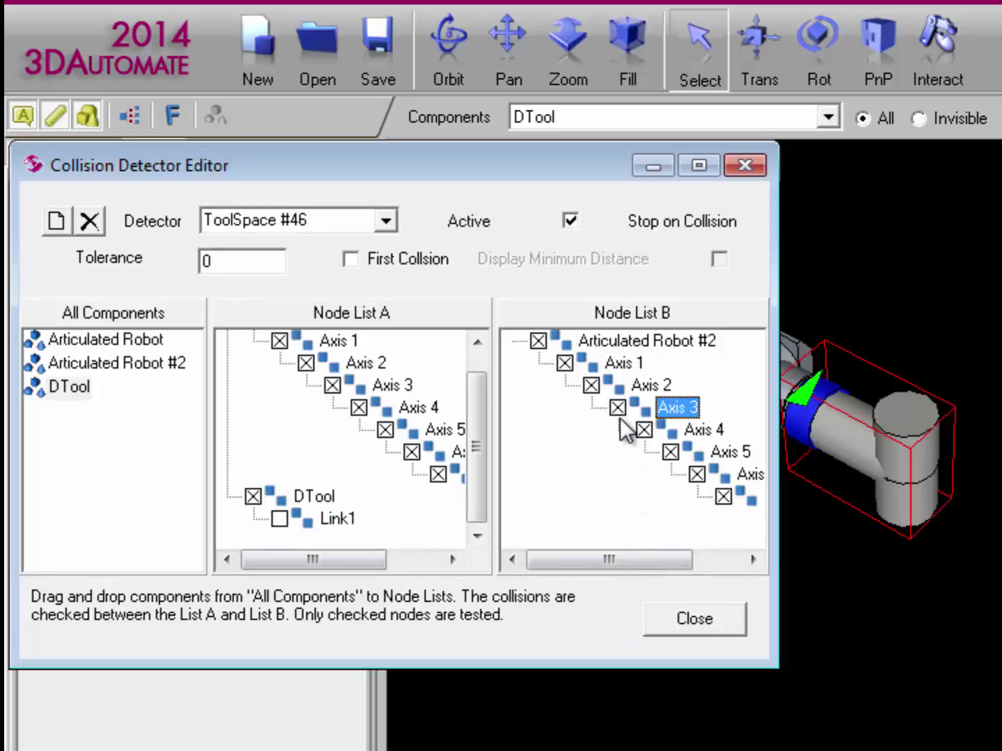
pyautogui.click(681, 620)
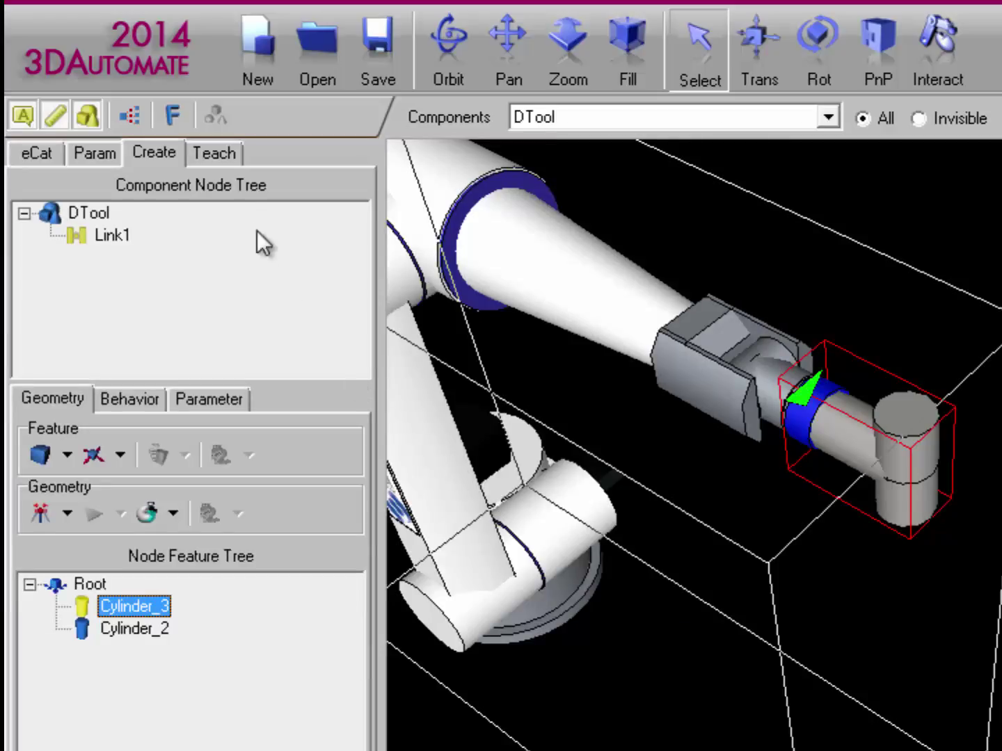
# Step: Jog the Articulated Robot's tool along its X and Y axes against Articulated Robot #2 to test the ToolSpace detector without Link1
pyautogui.click(216, 153)
pyautogui.click(195, 242)
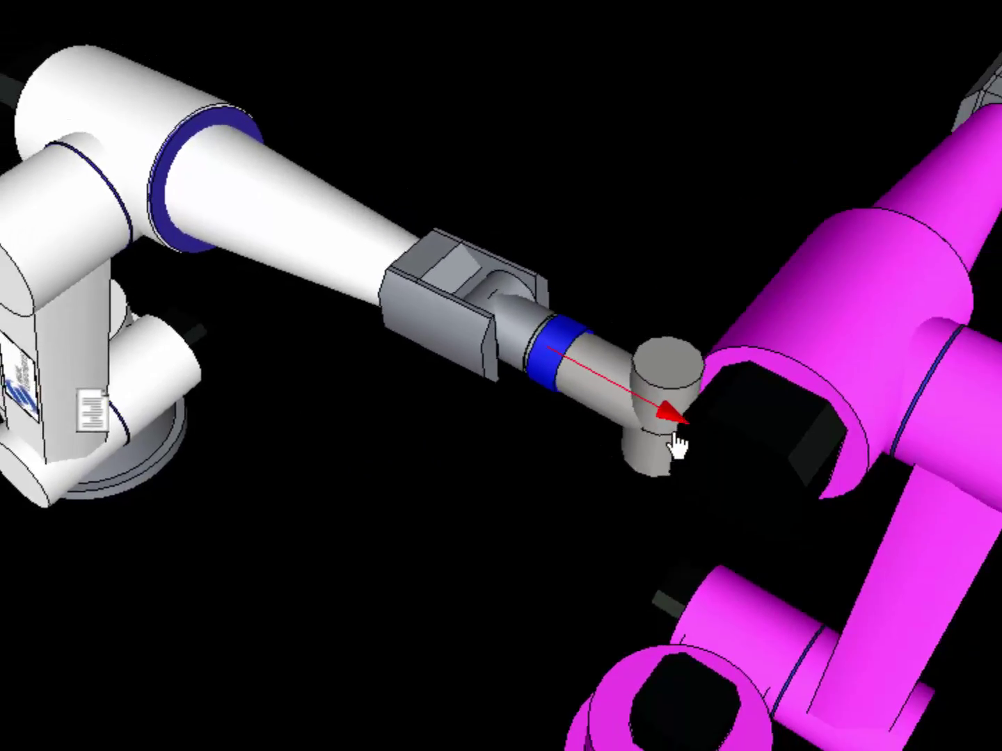
pyautogui.moveTo(677, 446); pyautogui.dragTo(695, 450)
pyautogui.scroll(-3, 548, 460)
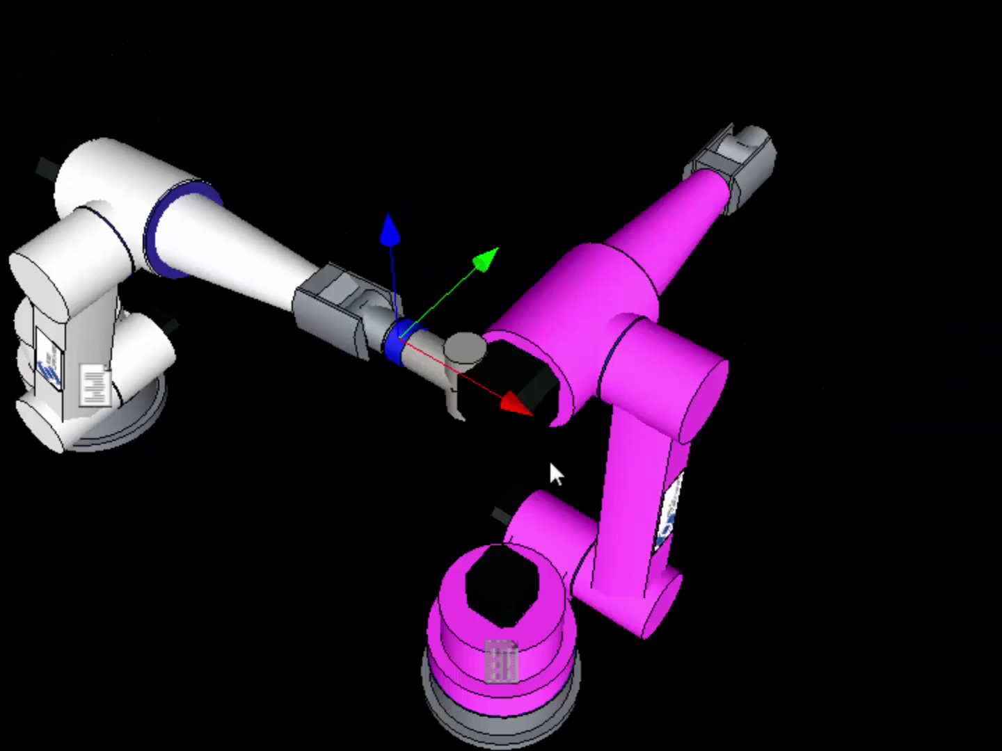
pyautogui.scroll(6, 546, 418)
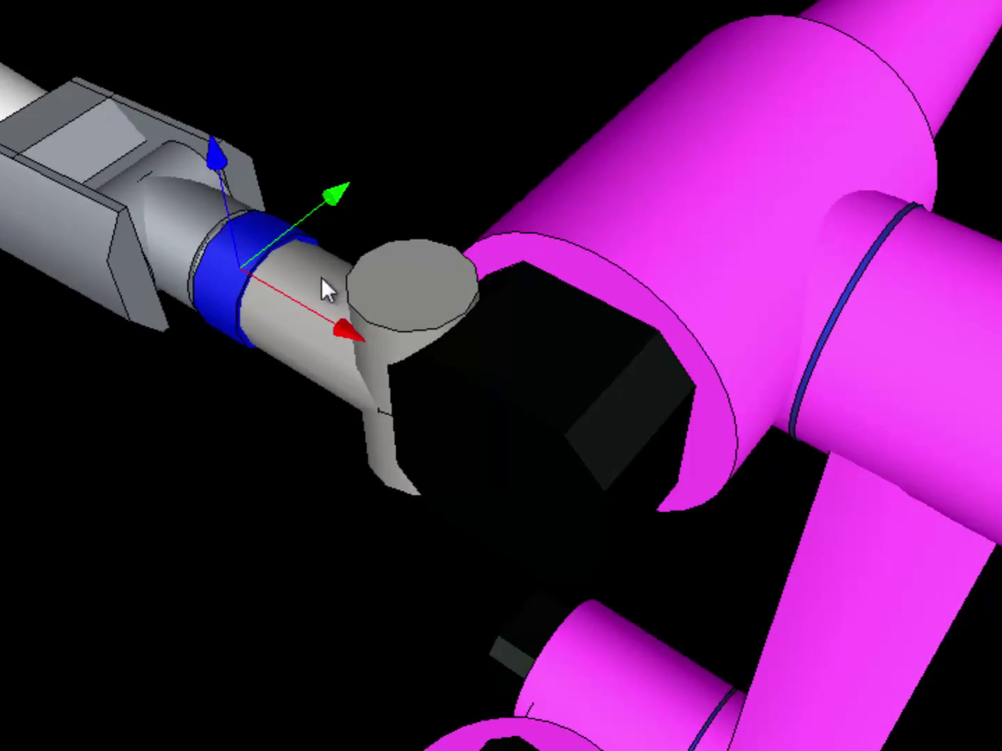
pyautogui.moveTo(335, 205); pyautogui.dragTo(486, 124)
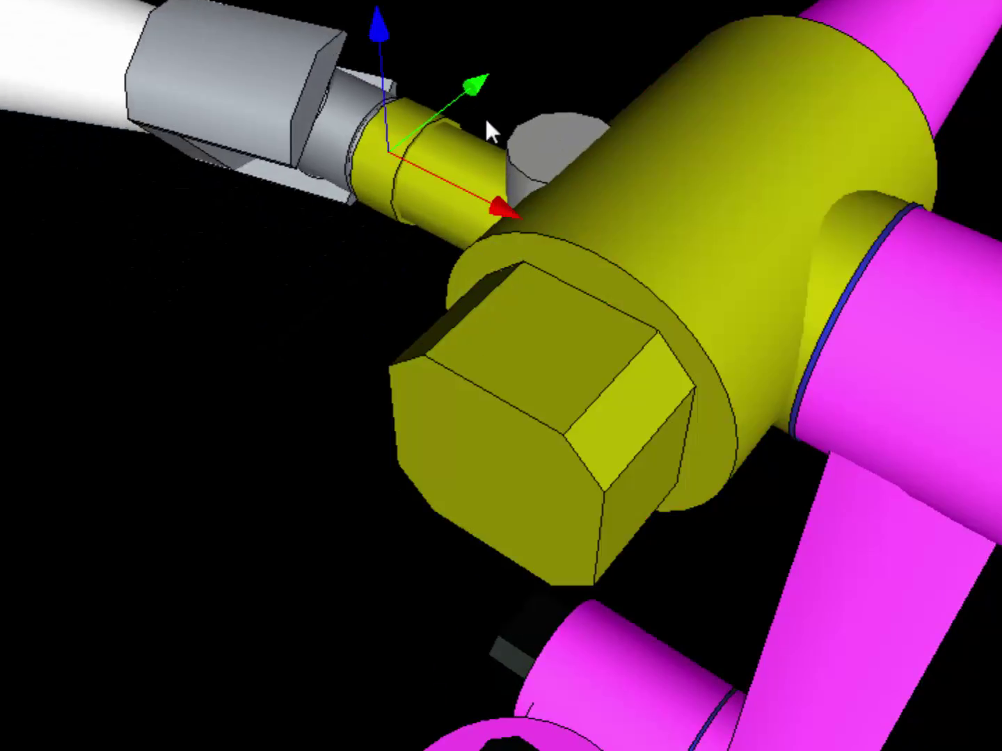
pyautogui.moveTo(361, 321); pyautogui.dragTo(305, 275)
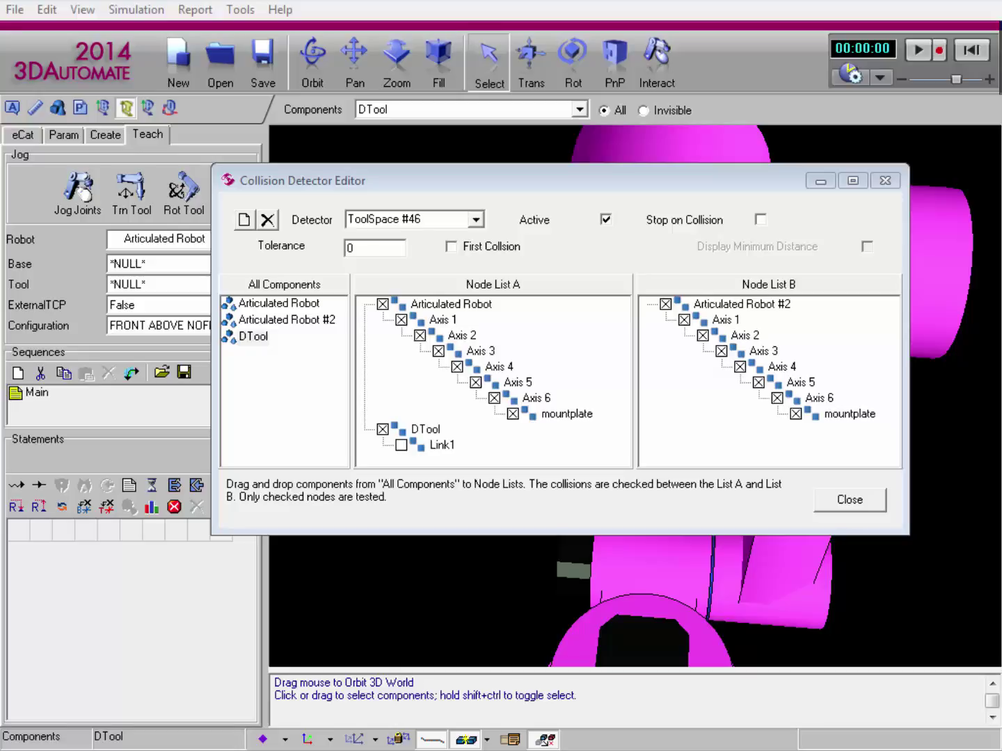
# Step: Exclude the root node of Articulated Robot #2 from the ToolSpace detector's Node List B and include it again
pyautogui.click(668, 307)
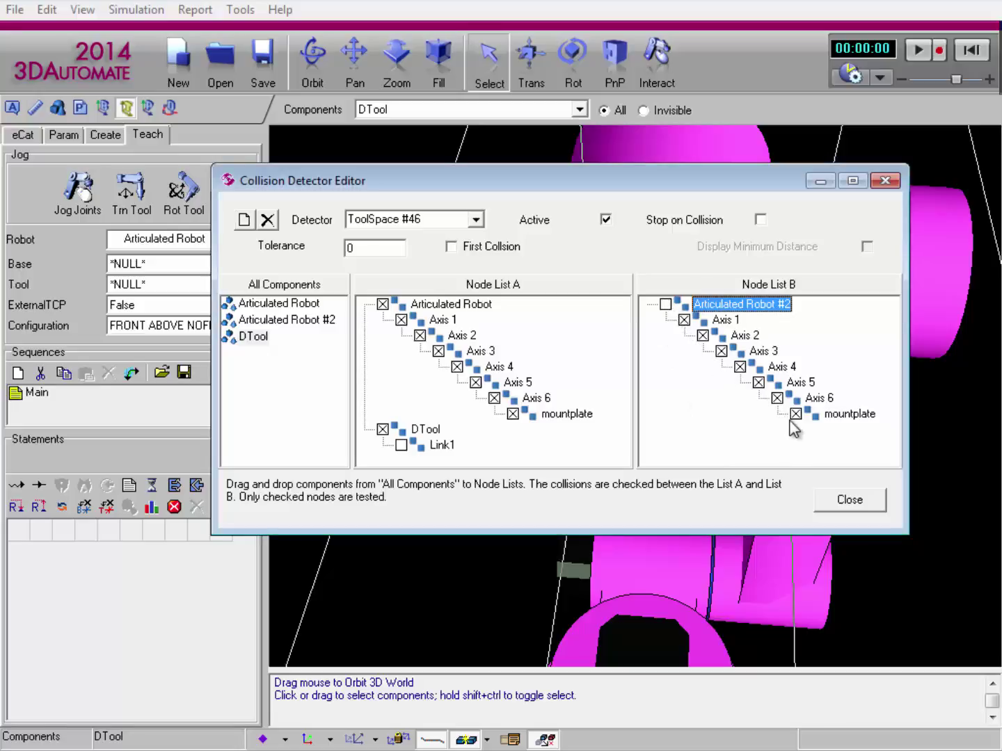
pyautogui.click(667, 304)
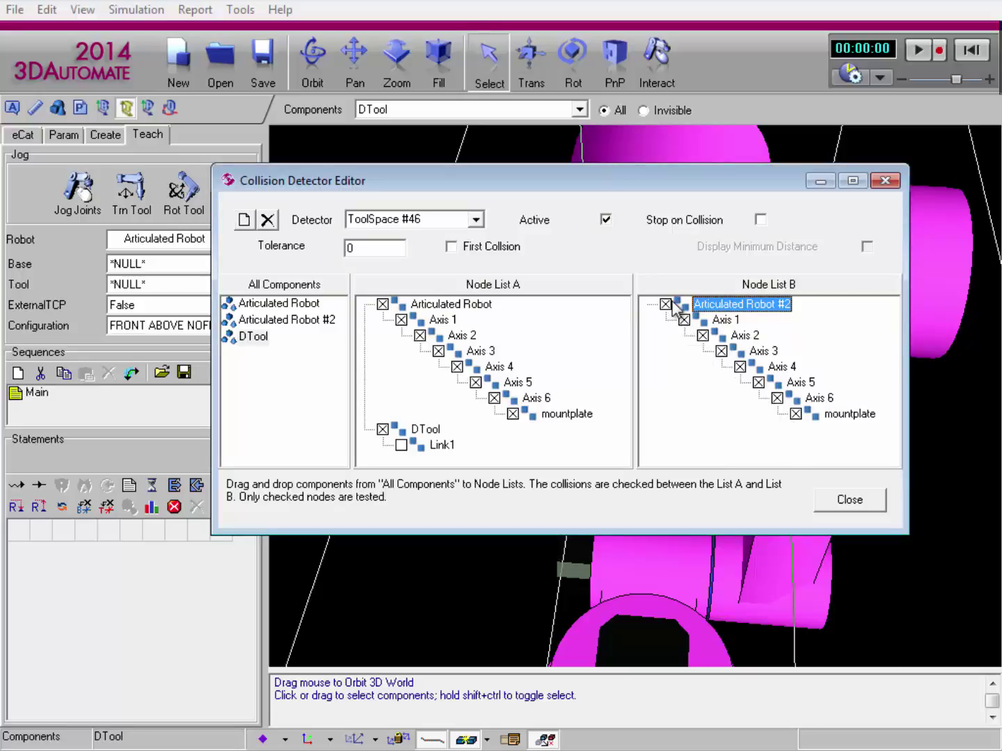